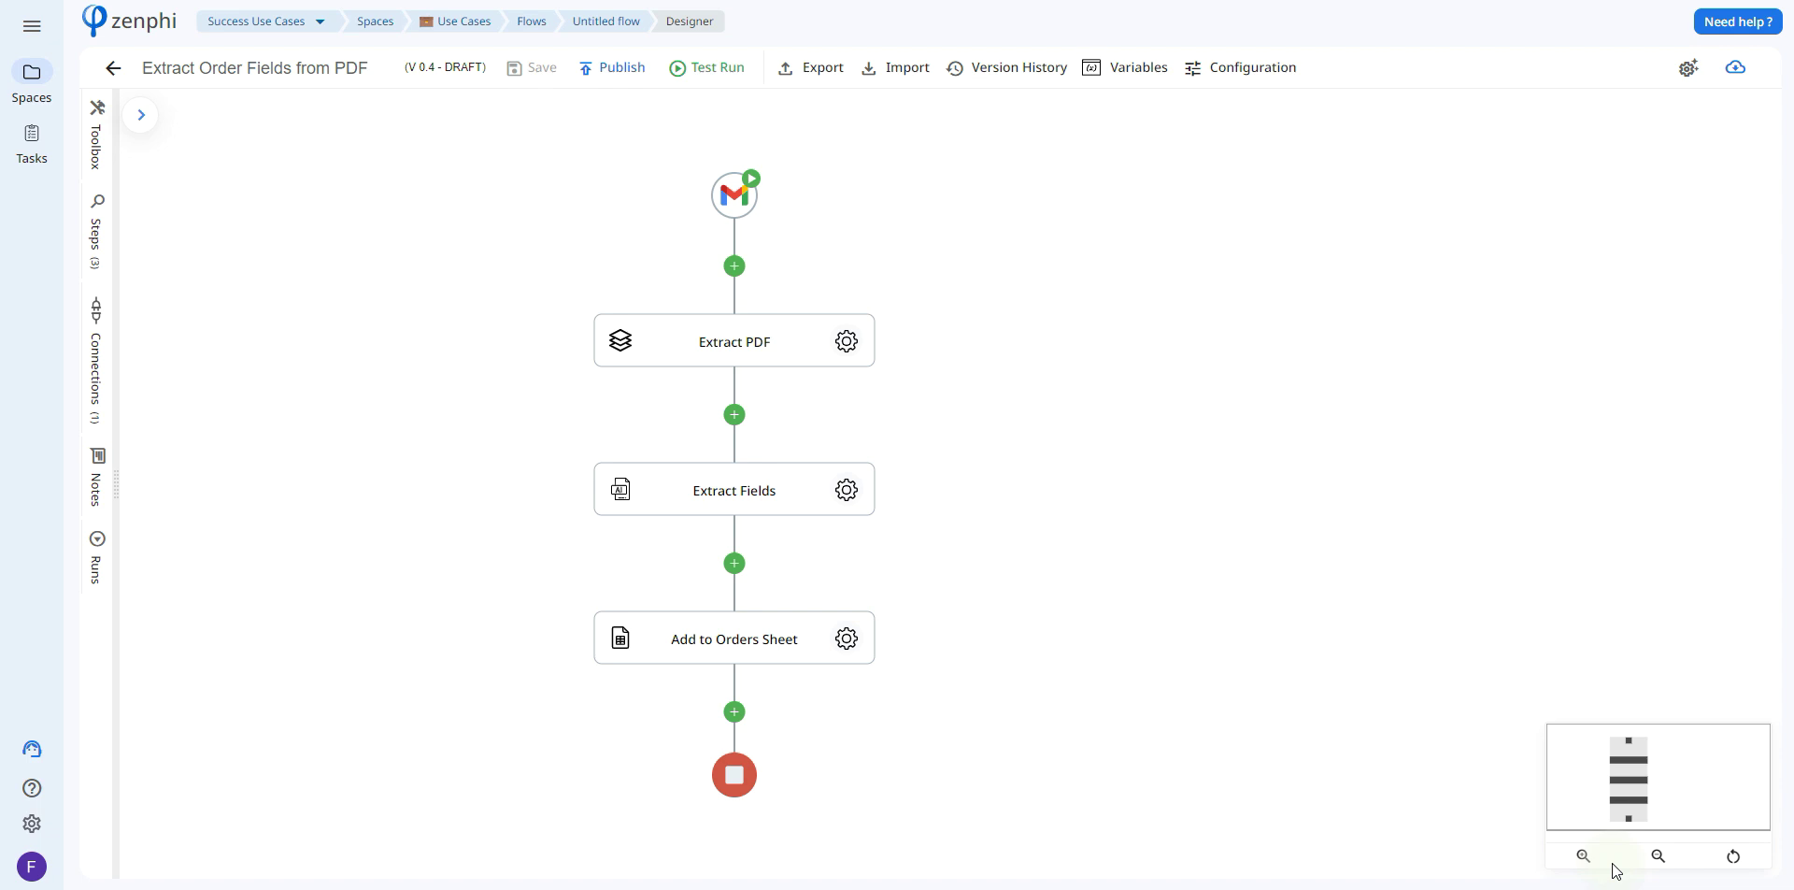
Review the Gmail trigger's settings and the options for creating a new Gmail connection
left_click(750, 184)
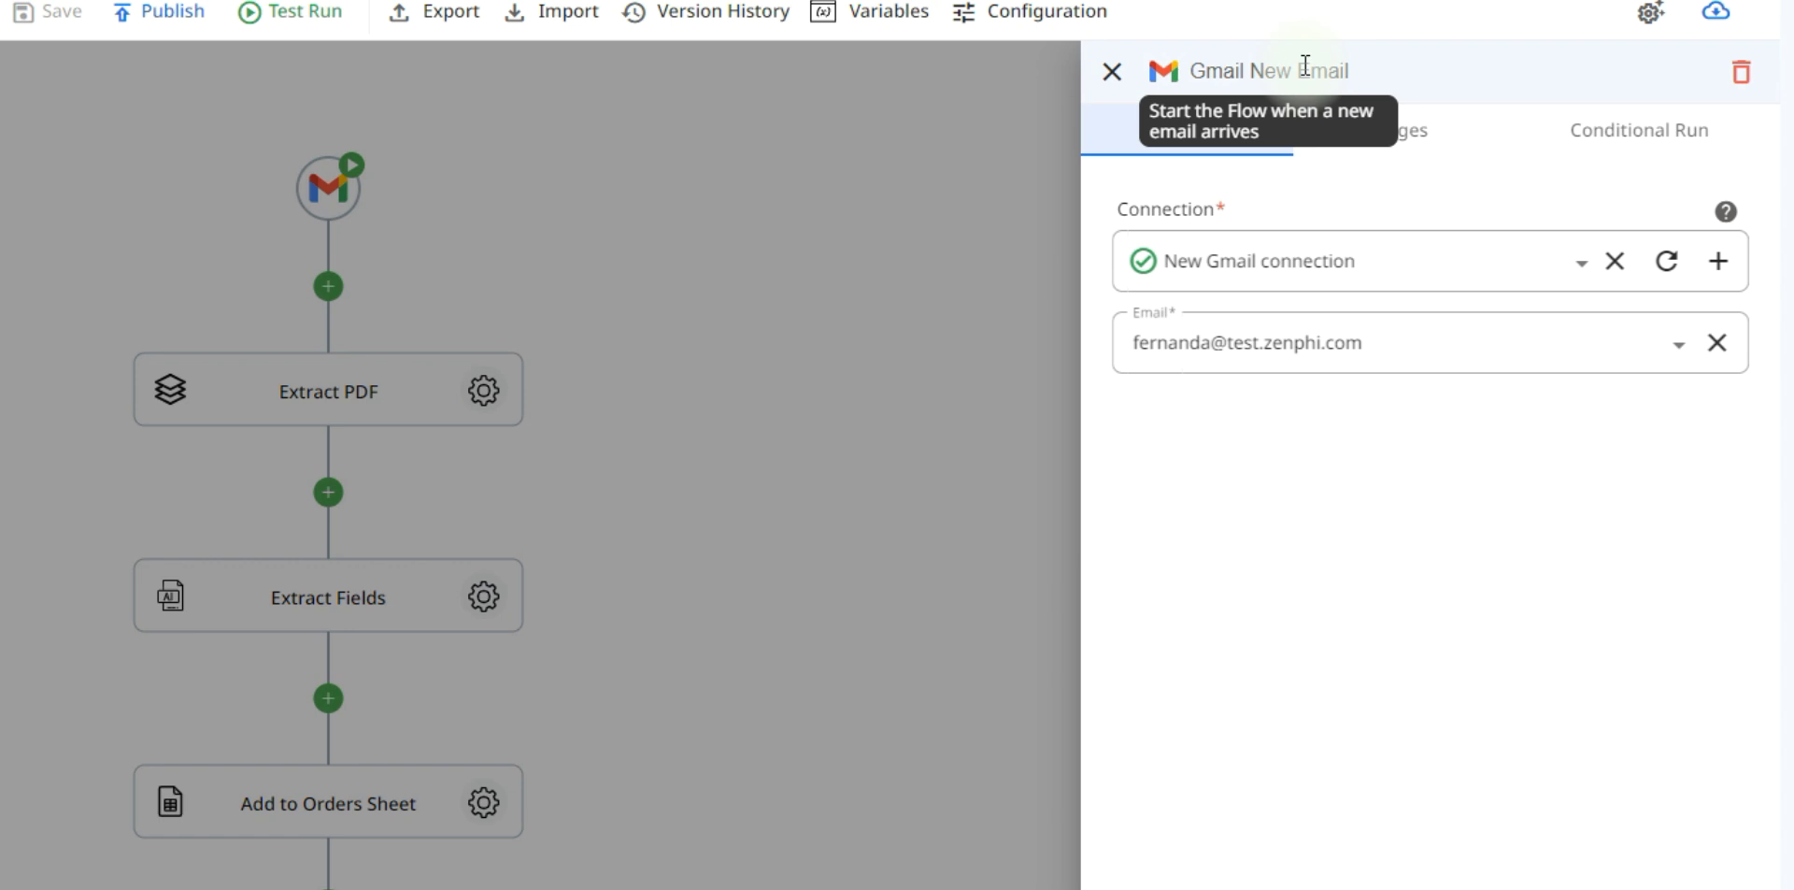
left_click(1717, 263)
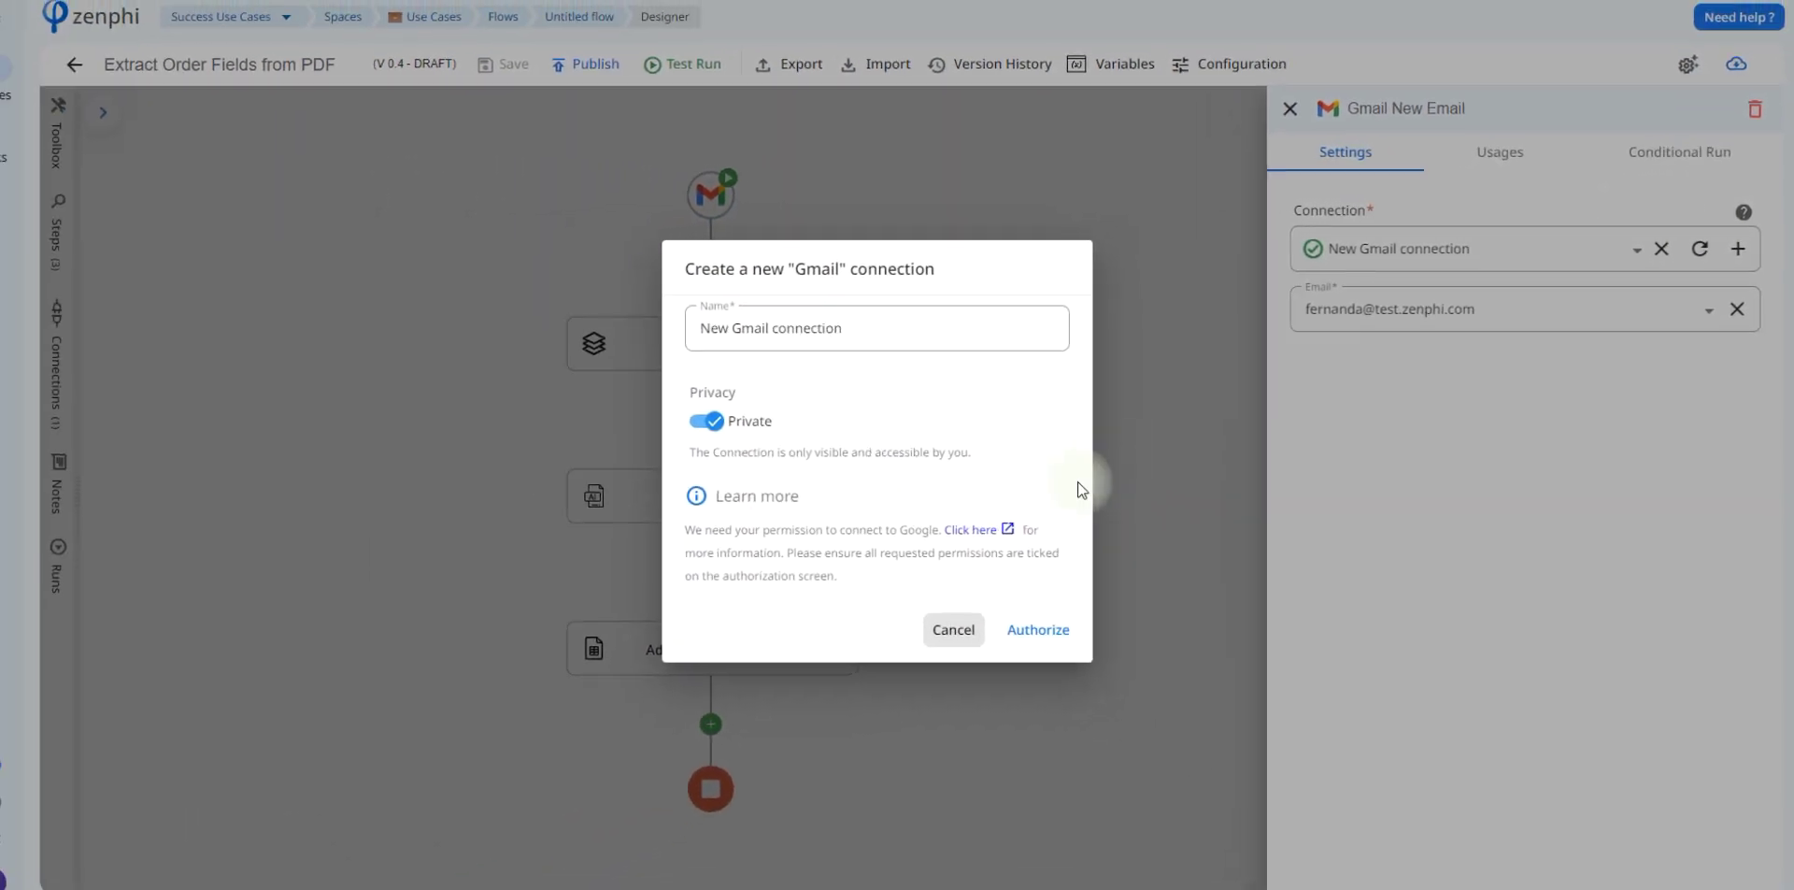
left_click(953, 640)
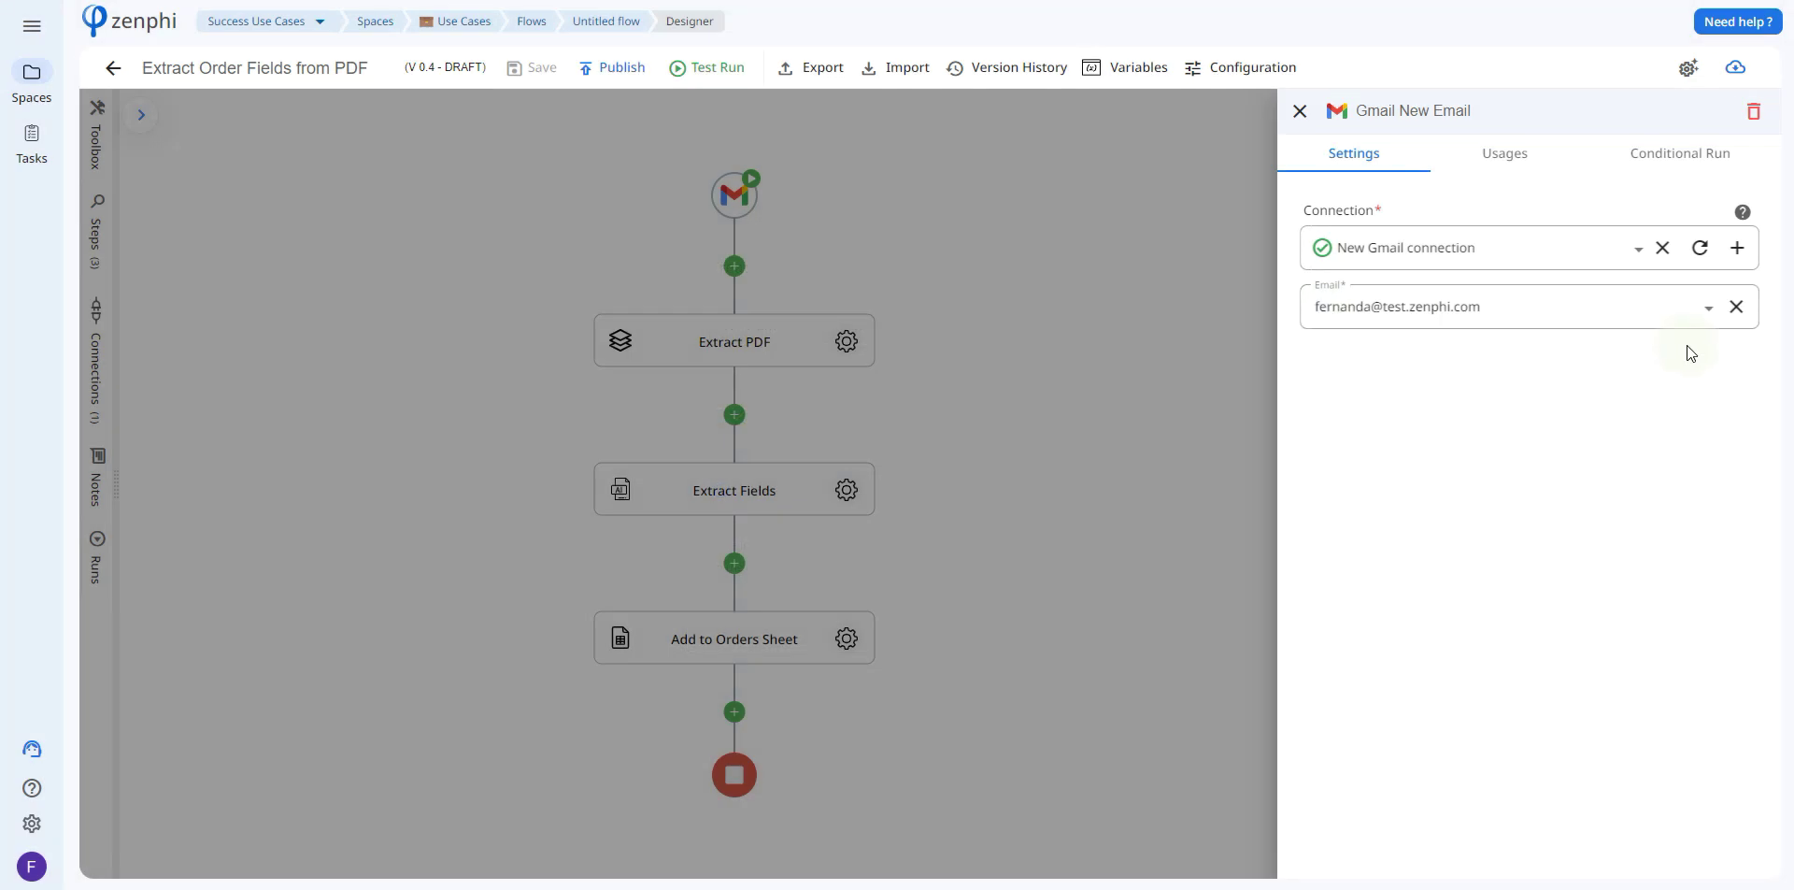
left_click(1125, 283)
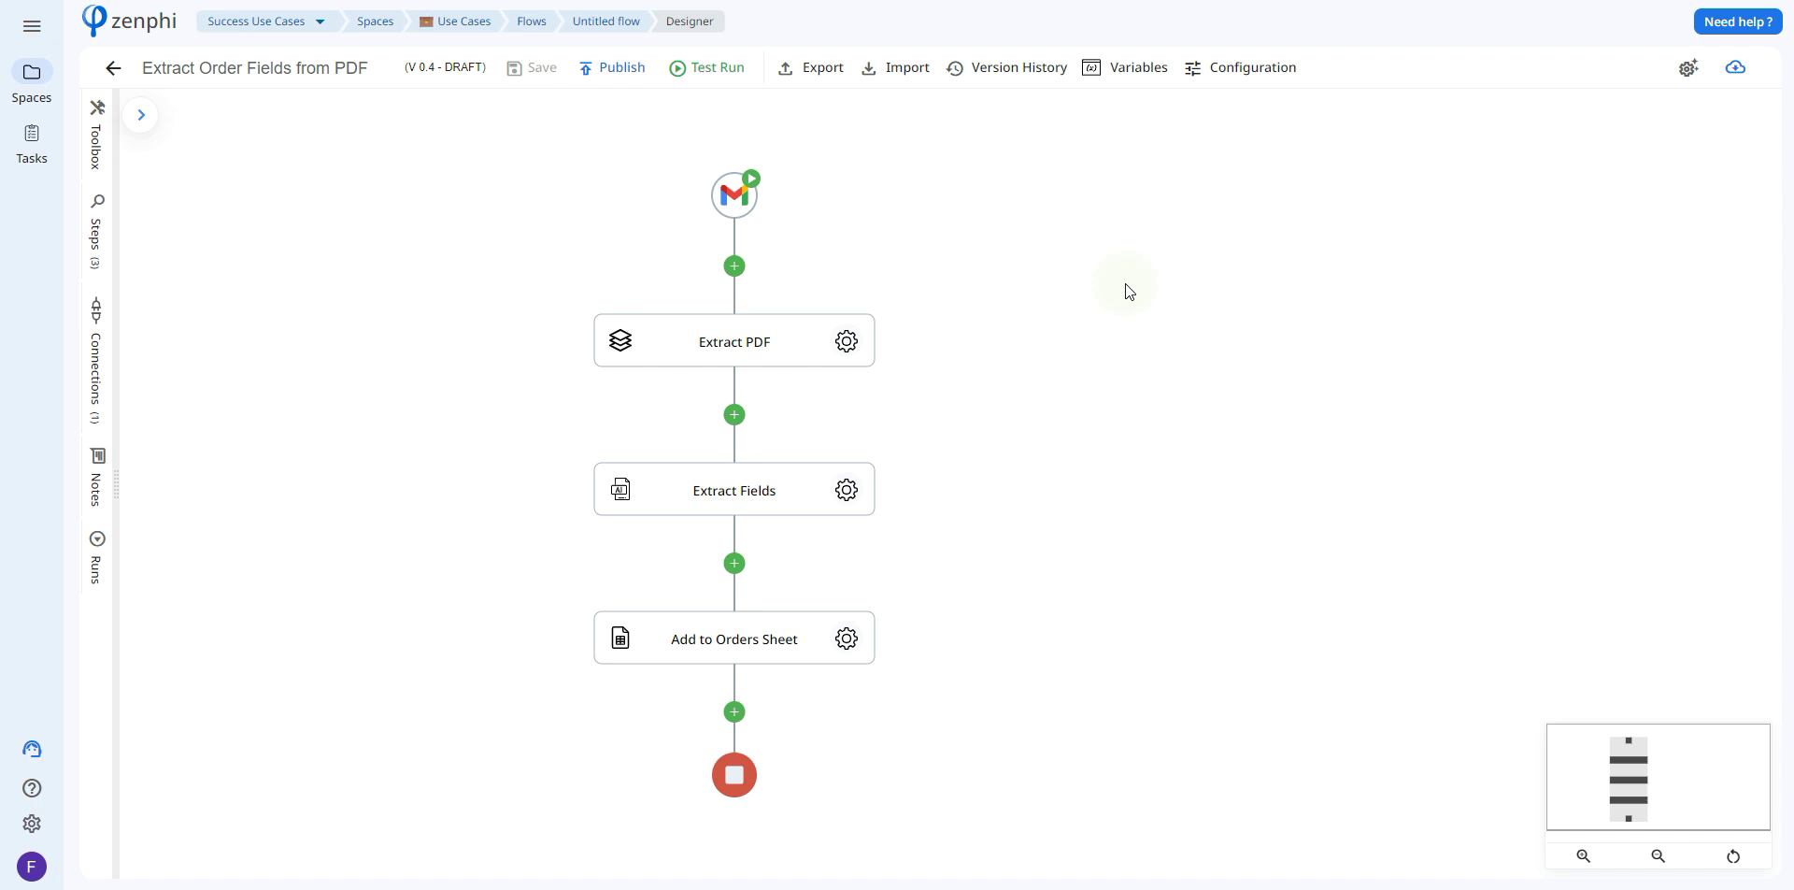
Review the Extract PDF step's settings and examine the Gmail trigger tokens available for its collection, down to Attachments
left_click(854, 344)
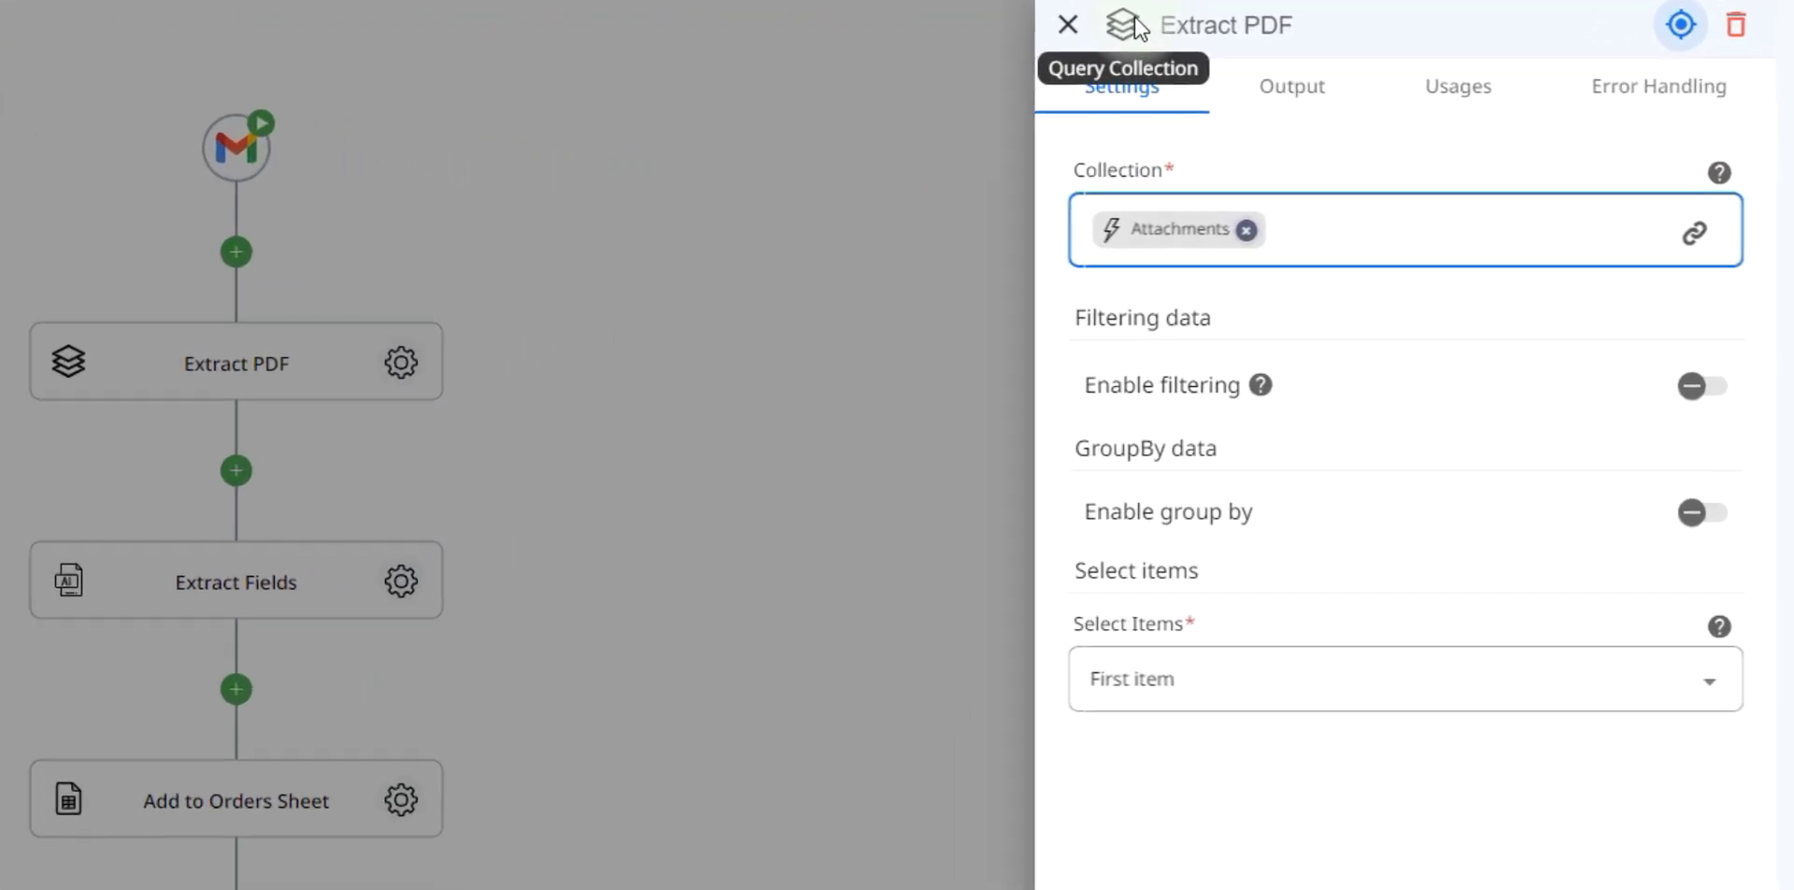
left_click(1695, 232)
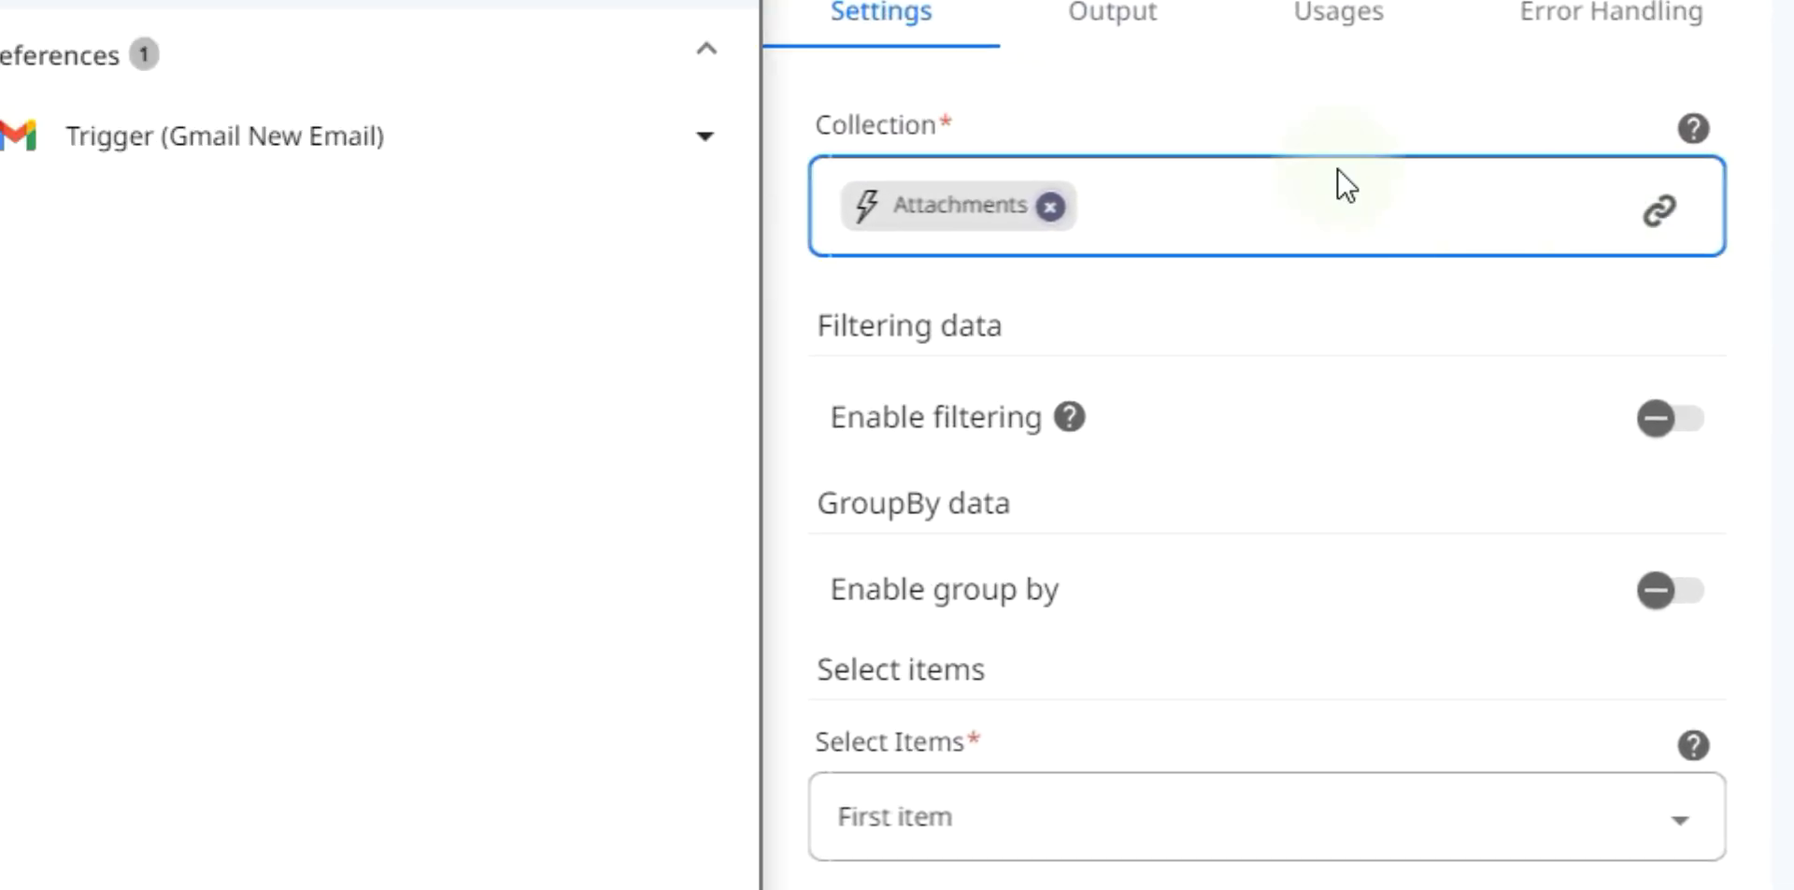
left_click(580, 136)
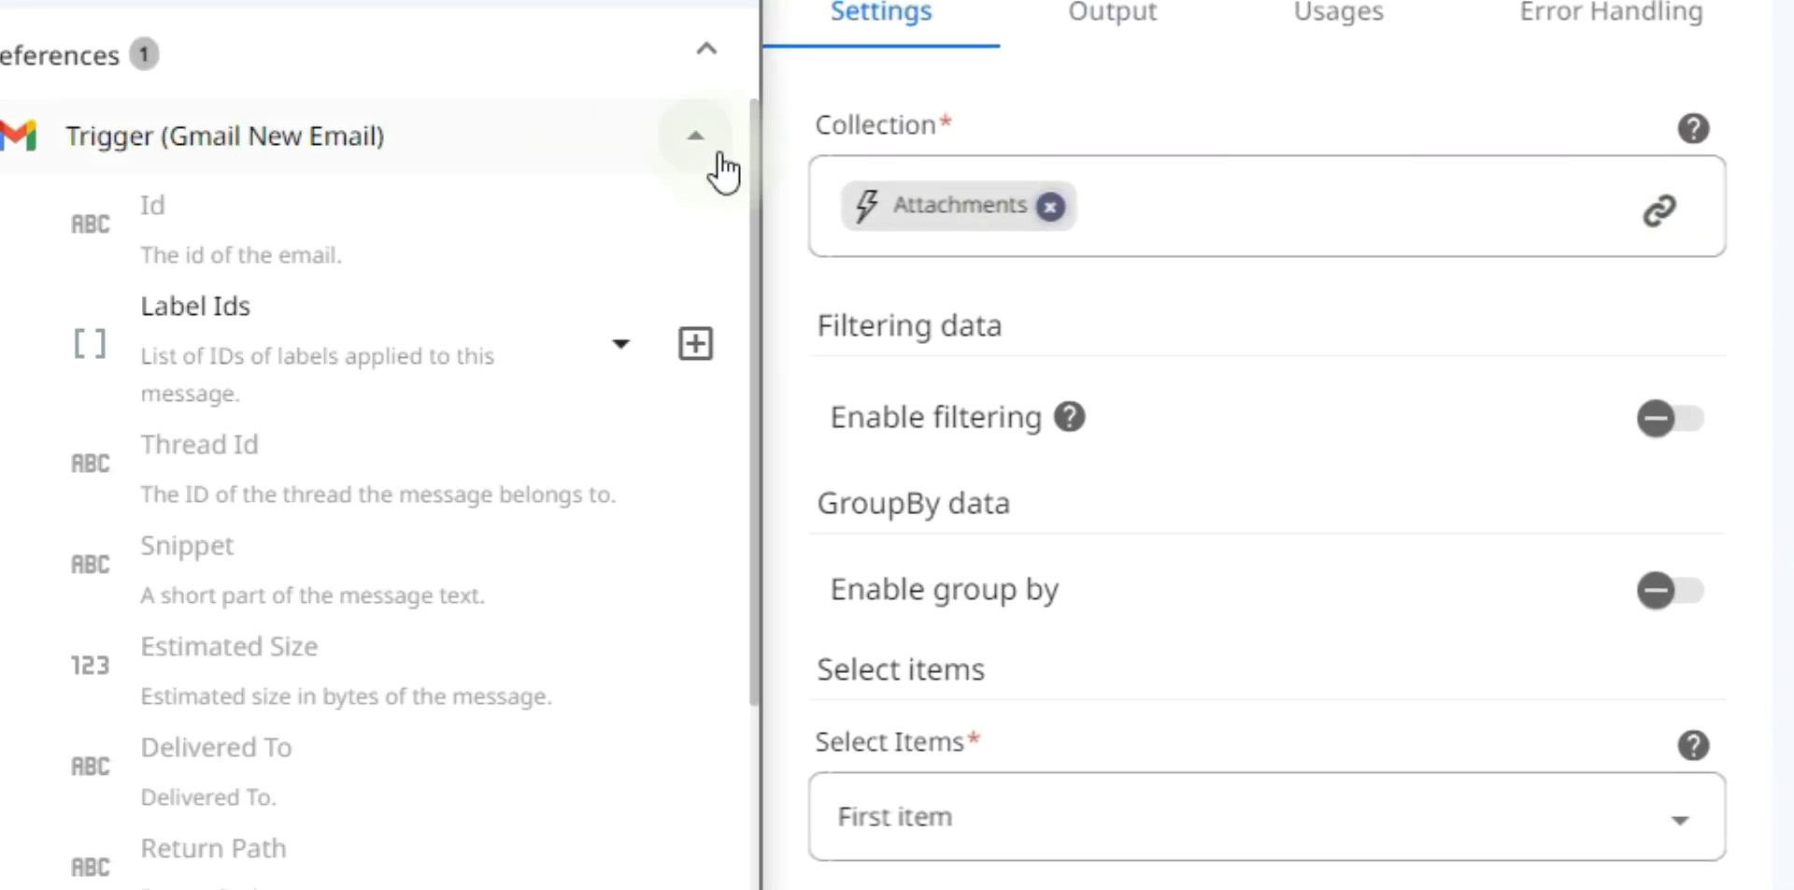
triple_click(760, 168)
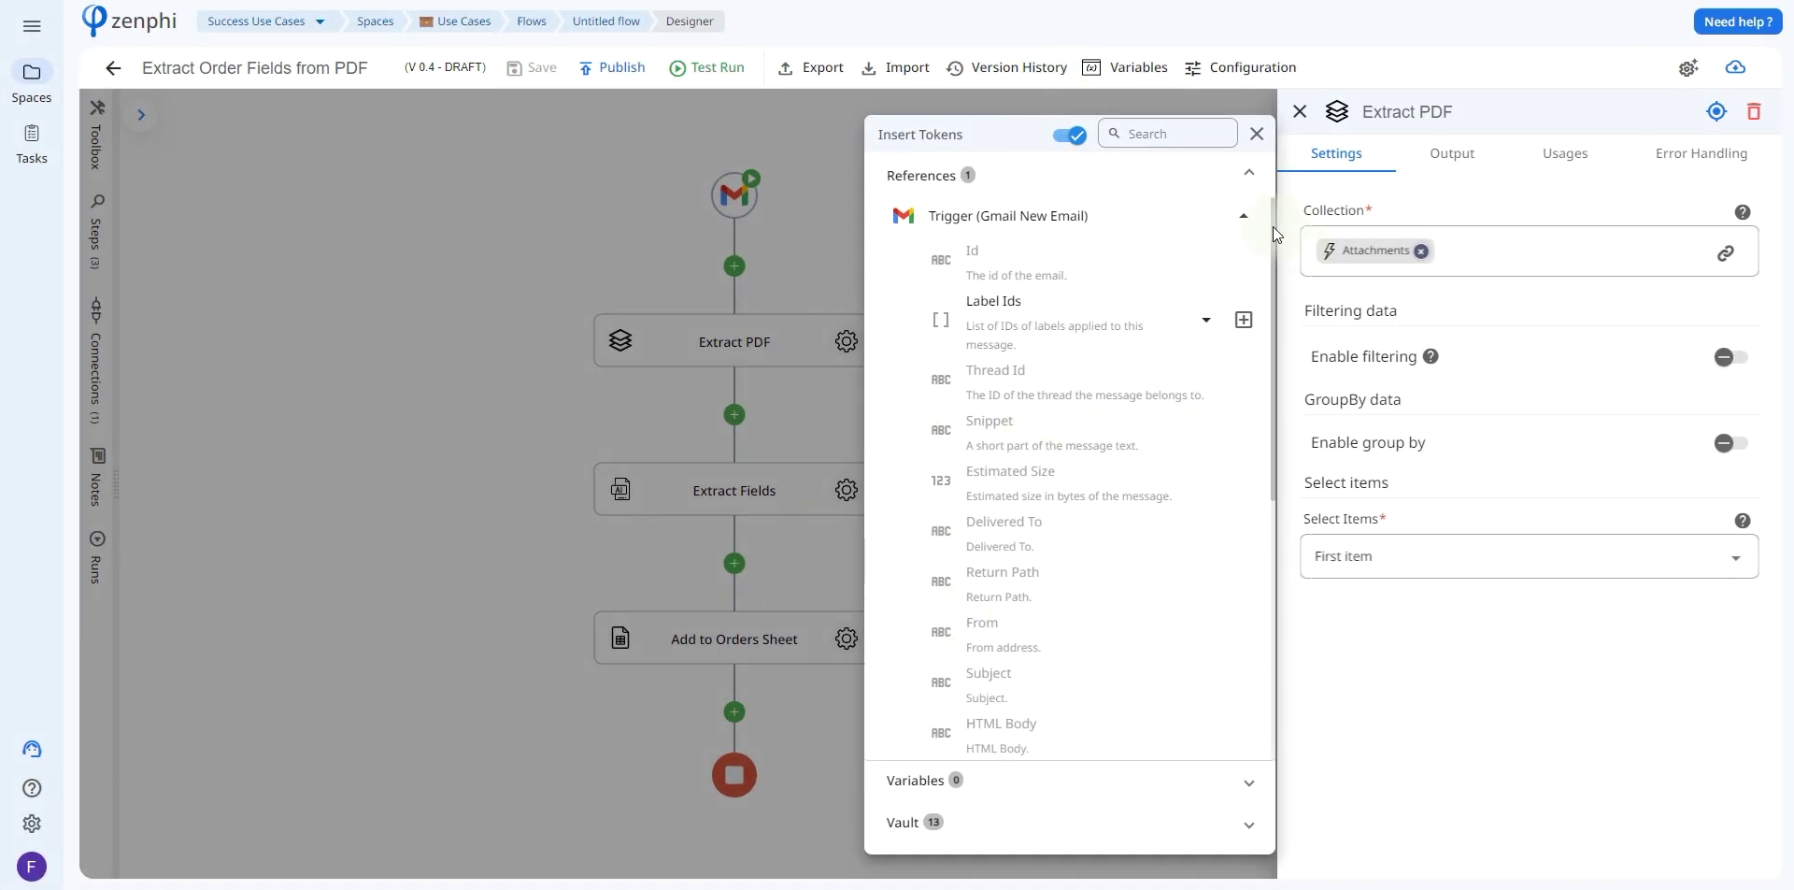
left_click_drag(1273, 226, 1269, 610)
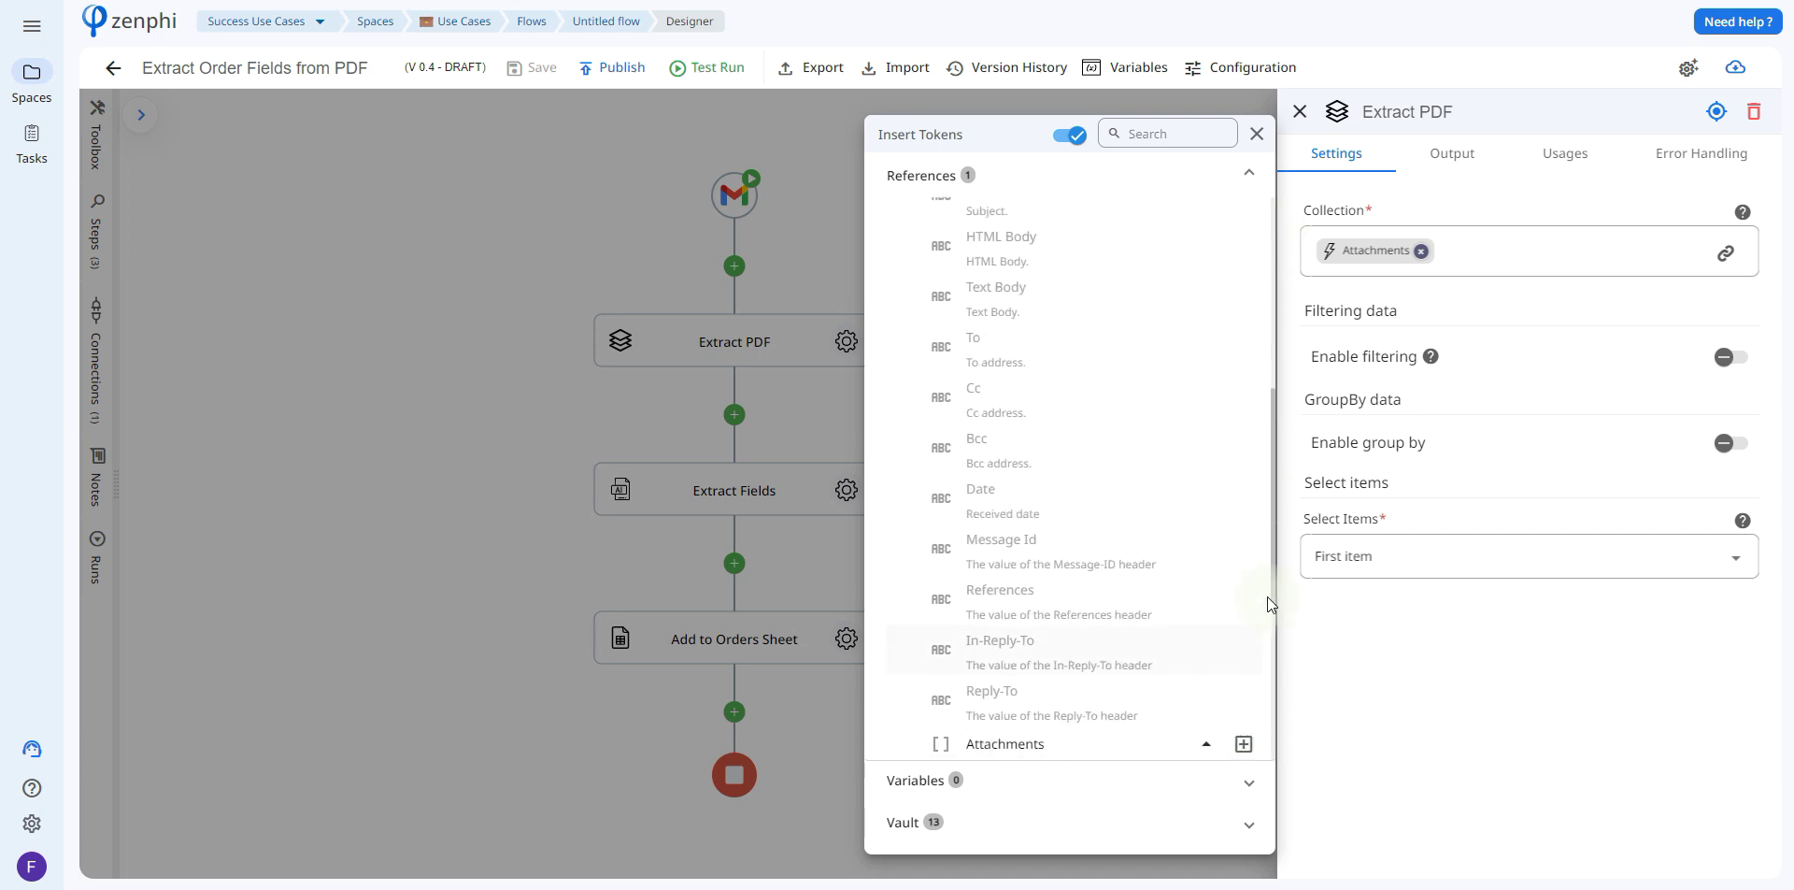
left_click_drag(1273, 590, 1265, 794)
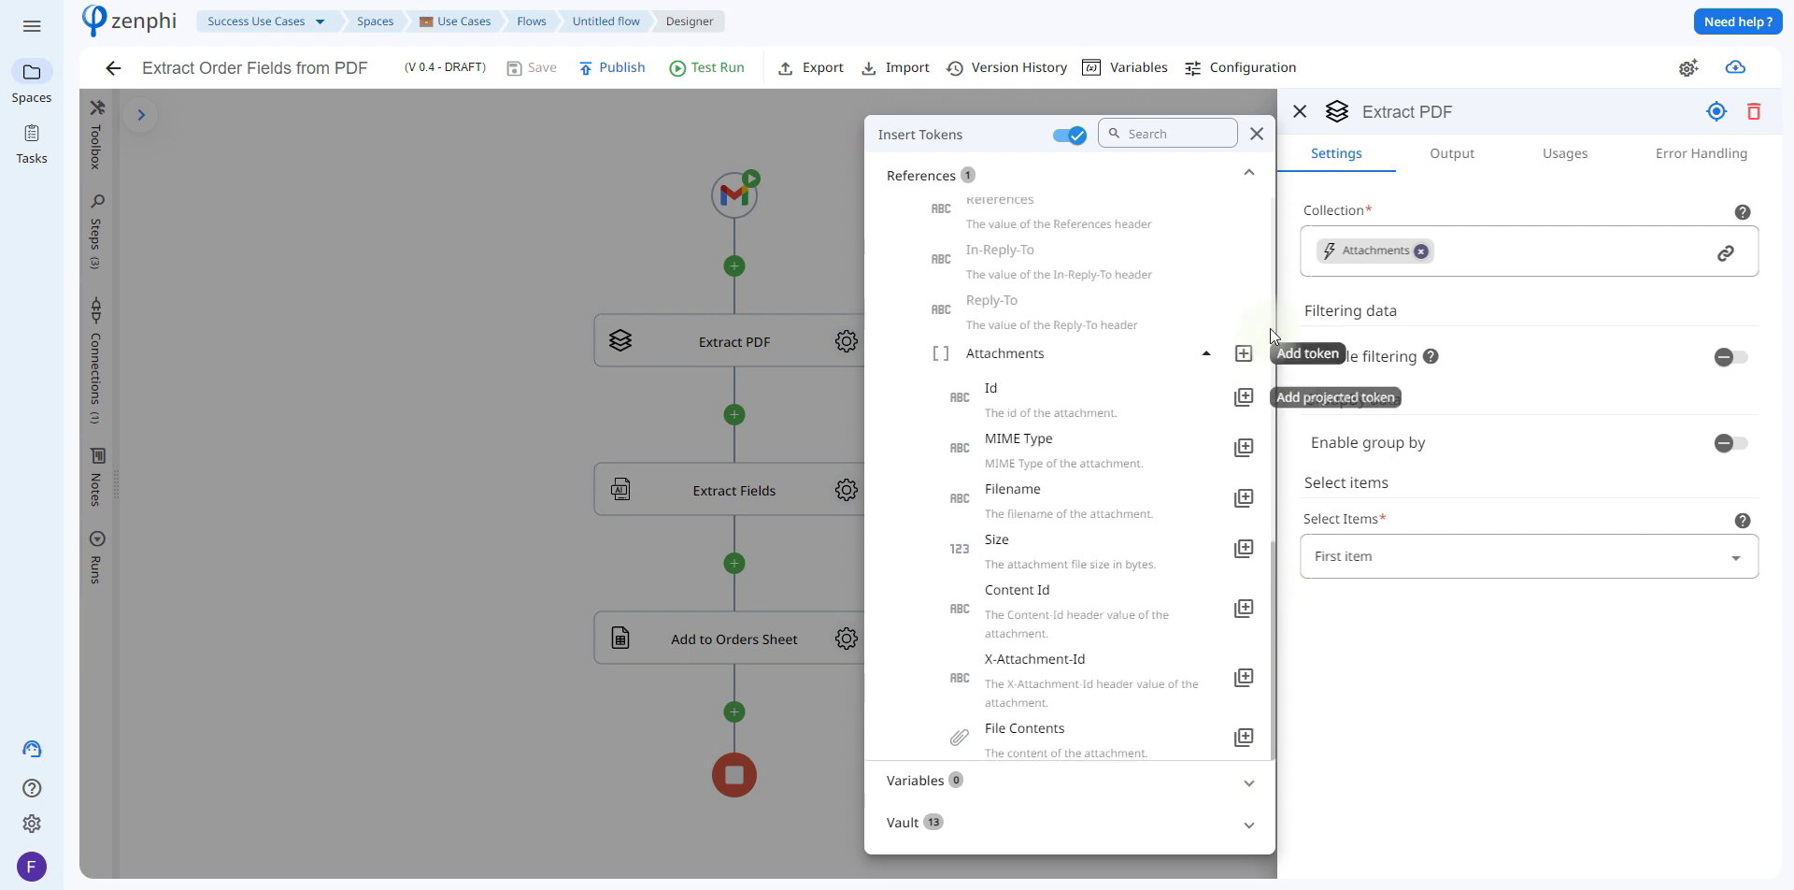
left_click(1454, 406)
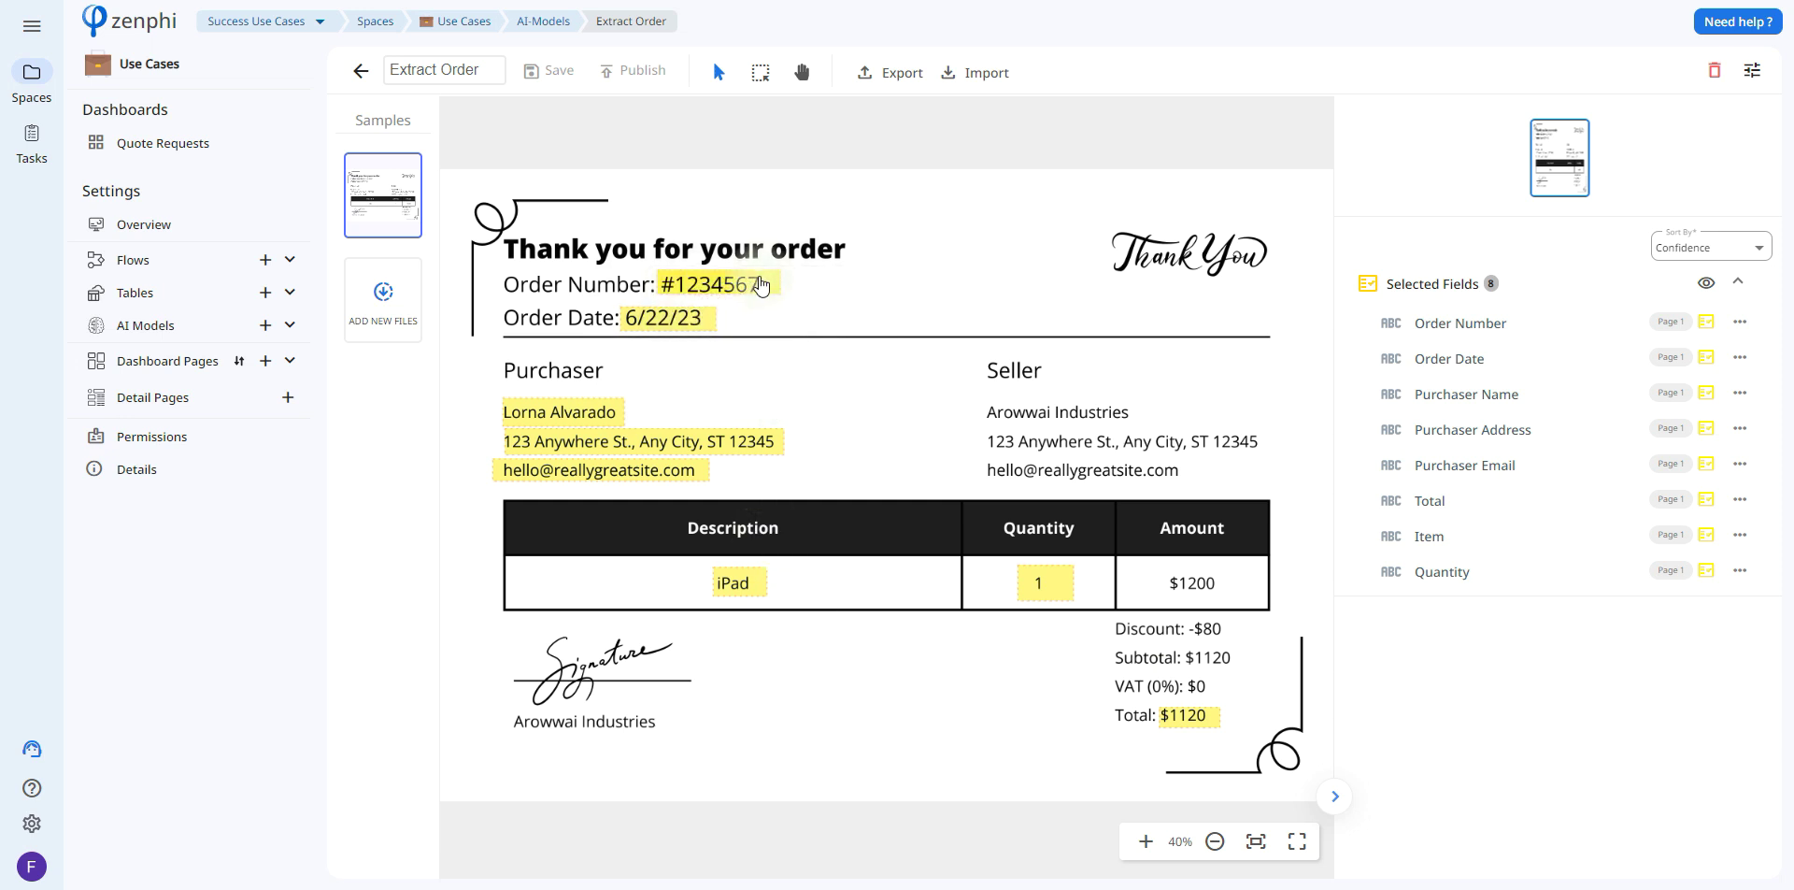
Review the Extract Order AI model's fields and the Extract Fields step's model and document content token choices
mouse_move(722, 291)
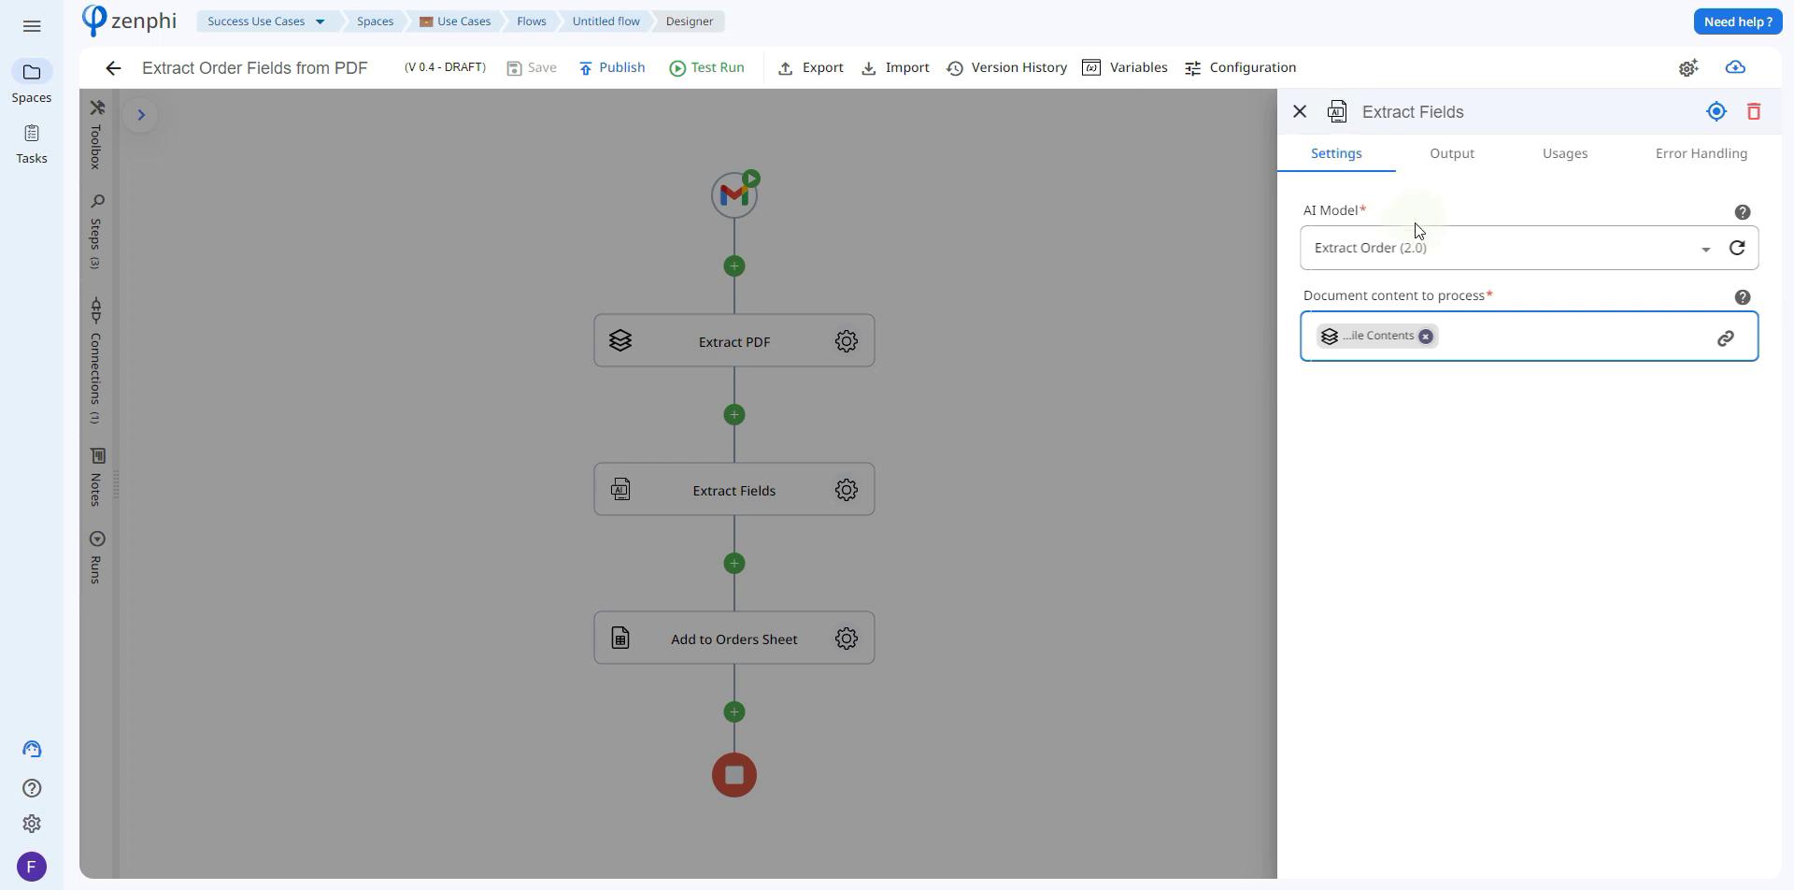
left_click(1420, 247)
left_click(1419, 246)
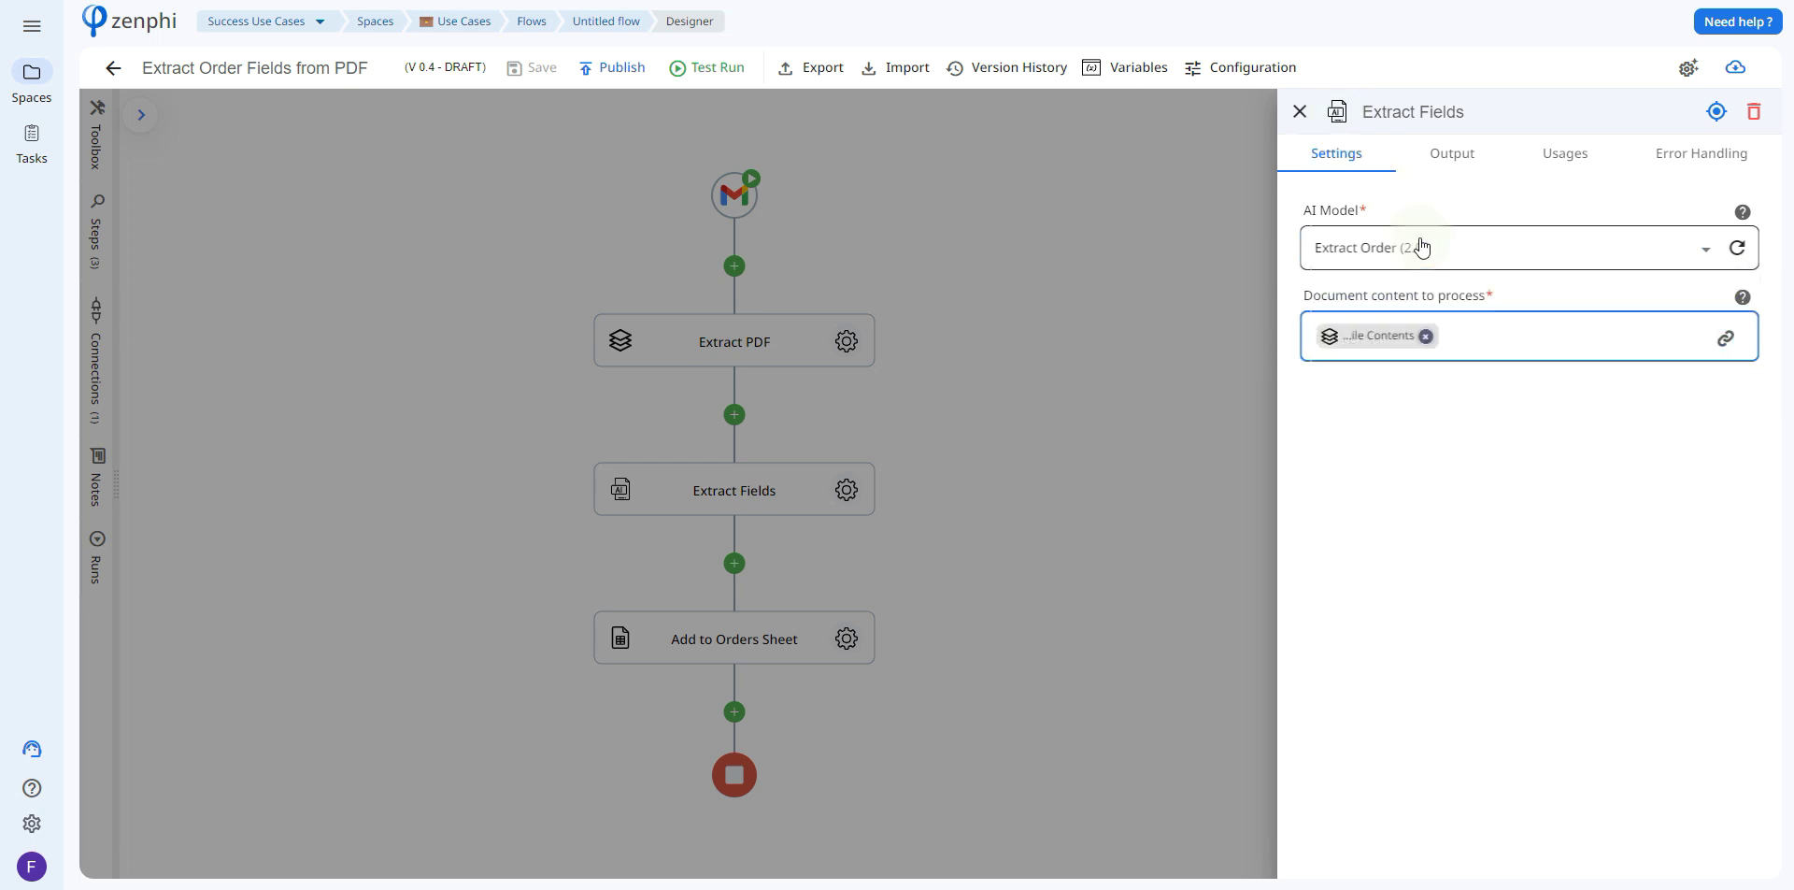
left_click(1726, 340)
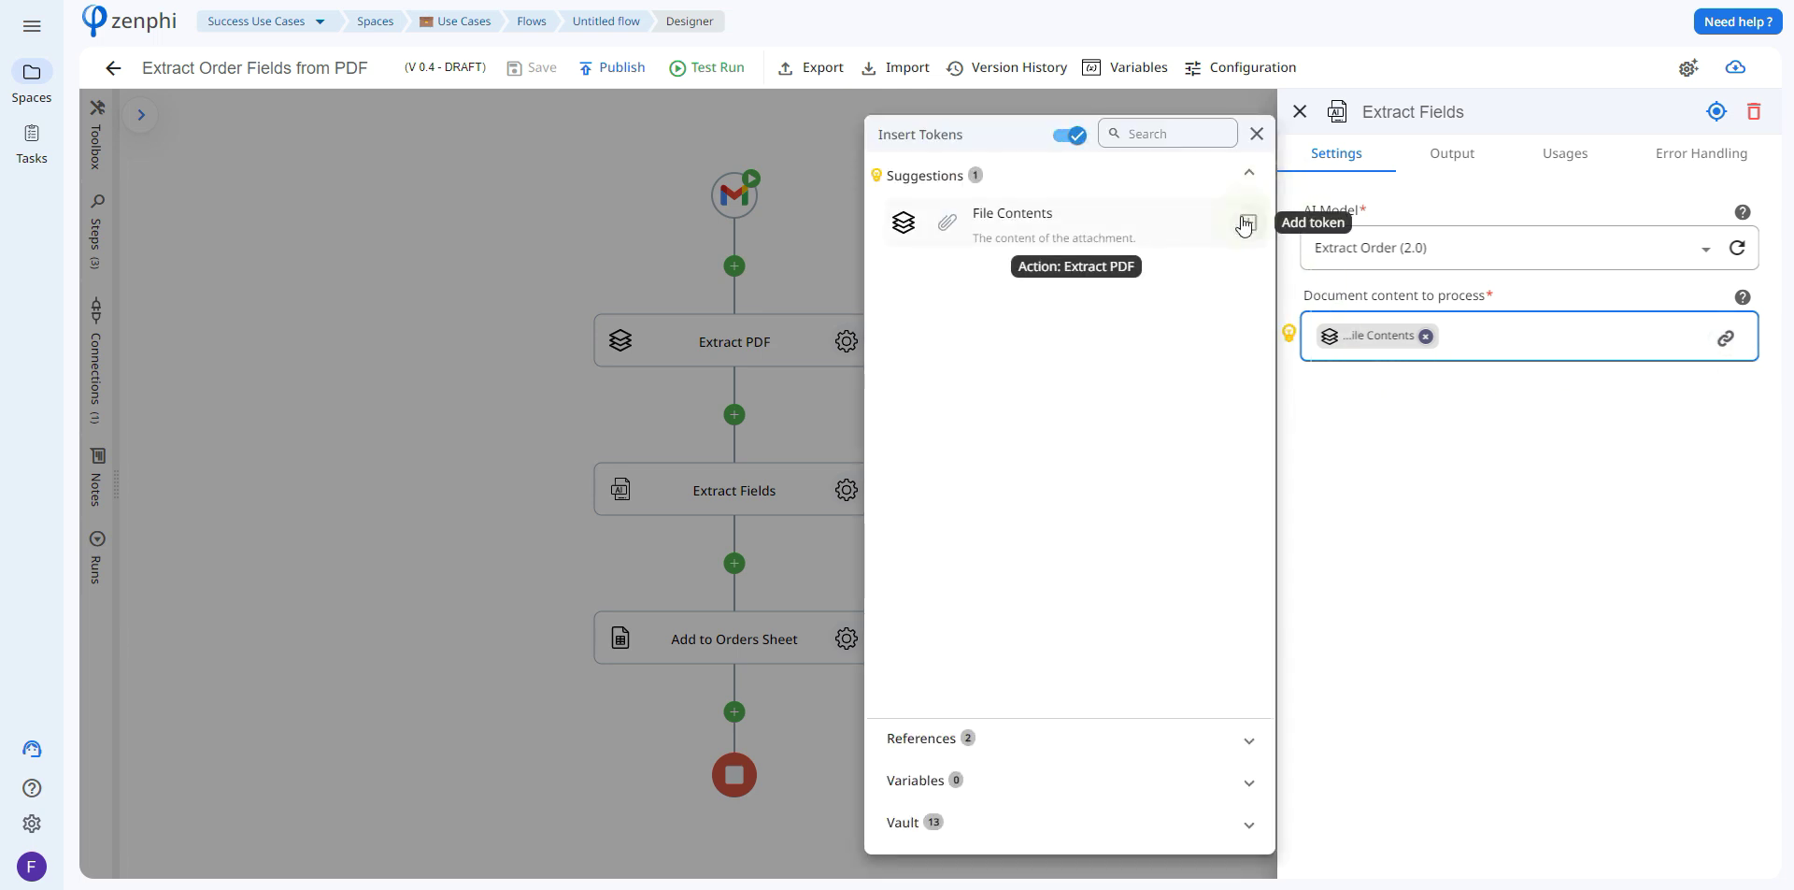
left_click(1201, 312)
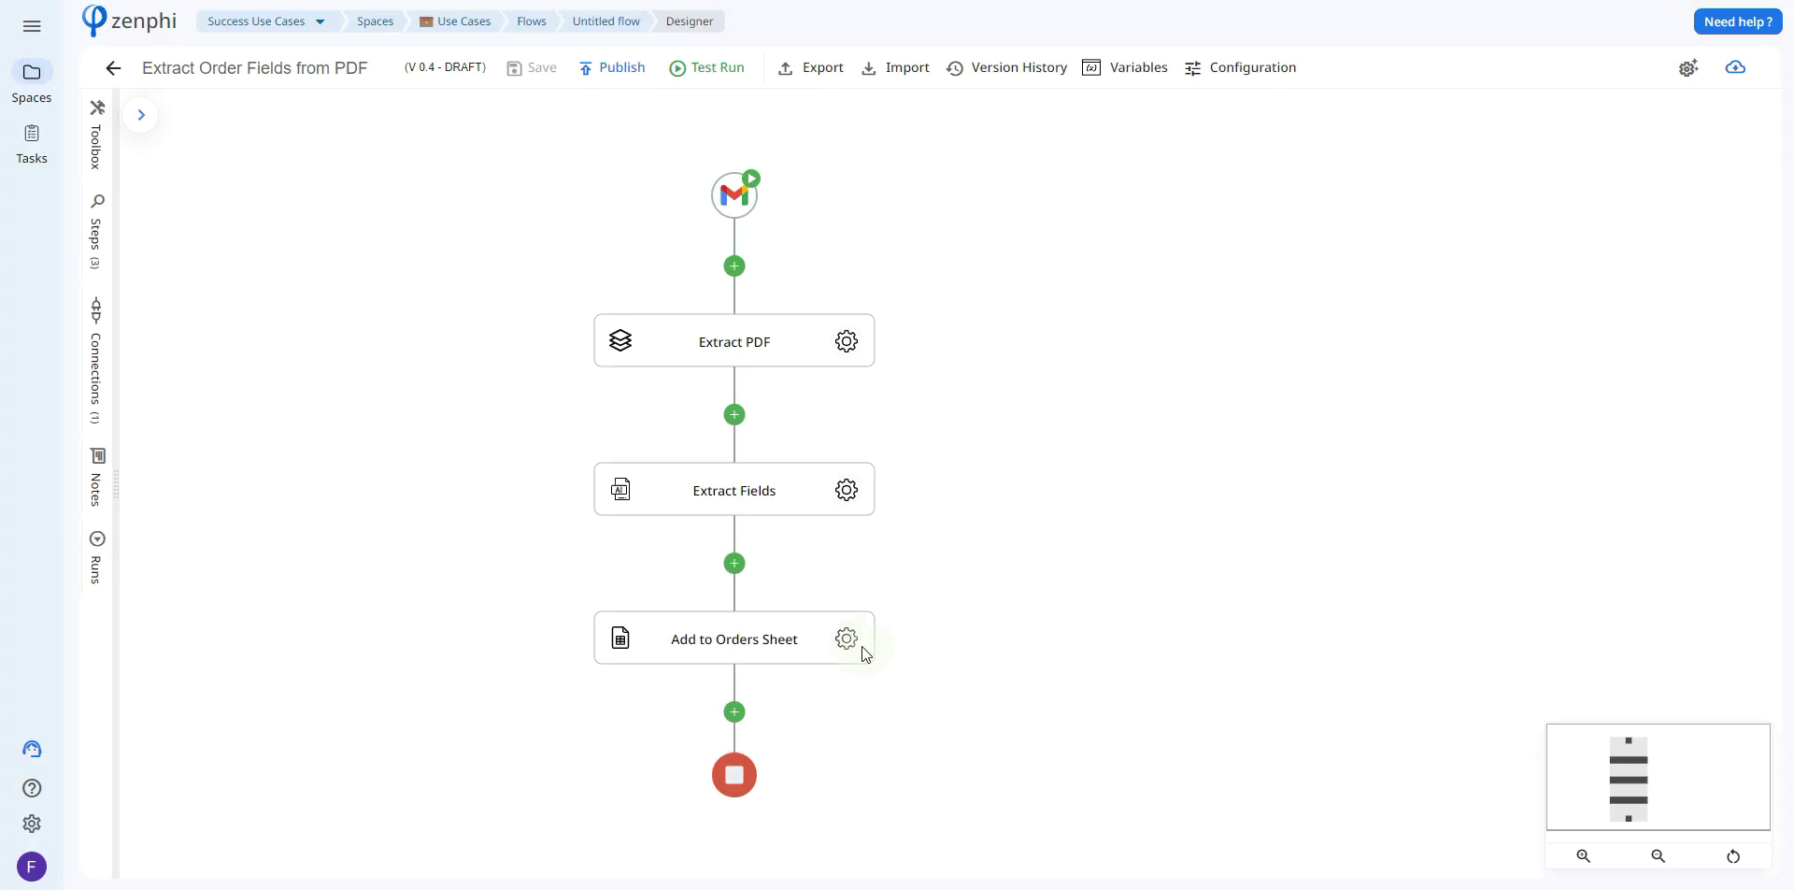
Inspect the spreadsheet file and sheet choices in the Add to Orders Sheet step's settings
left_click(851, 642)
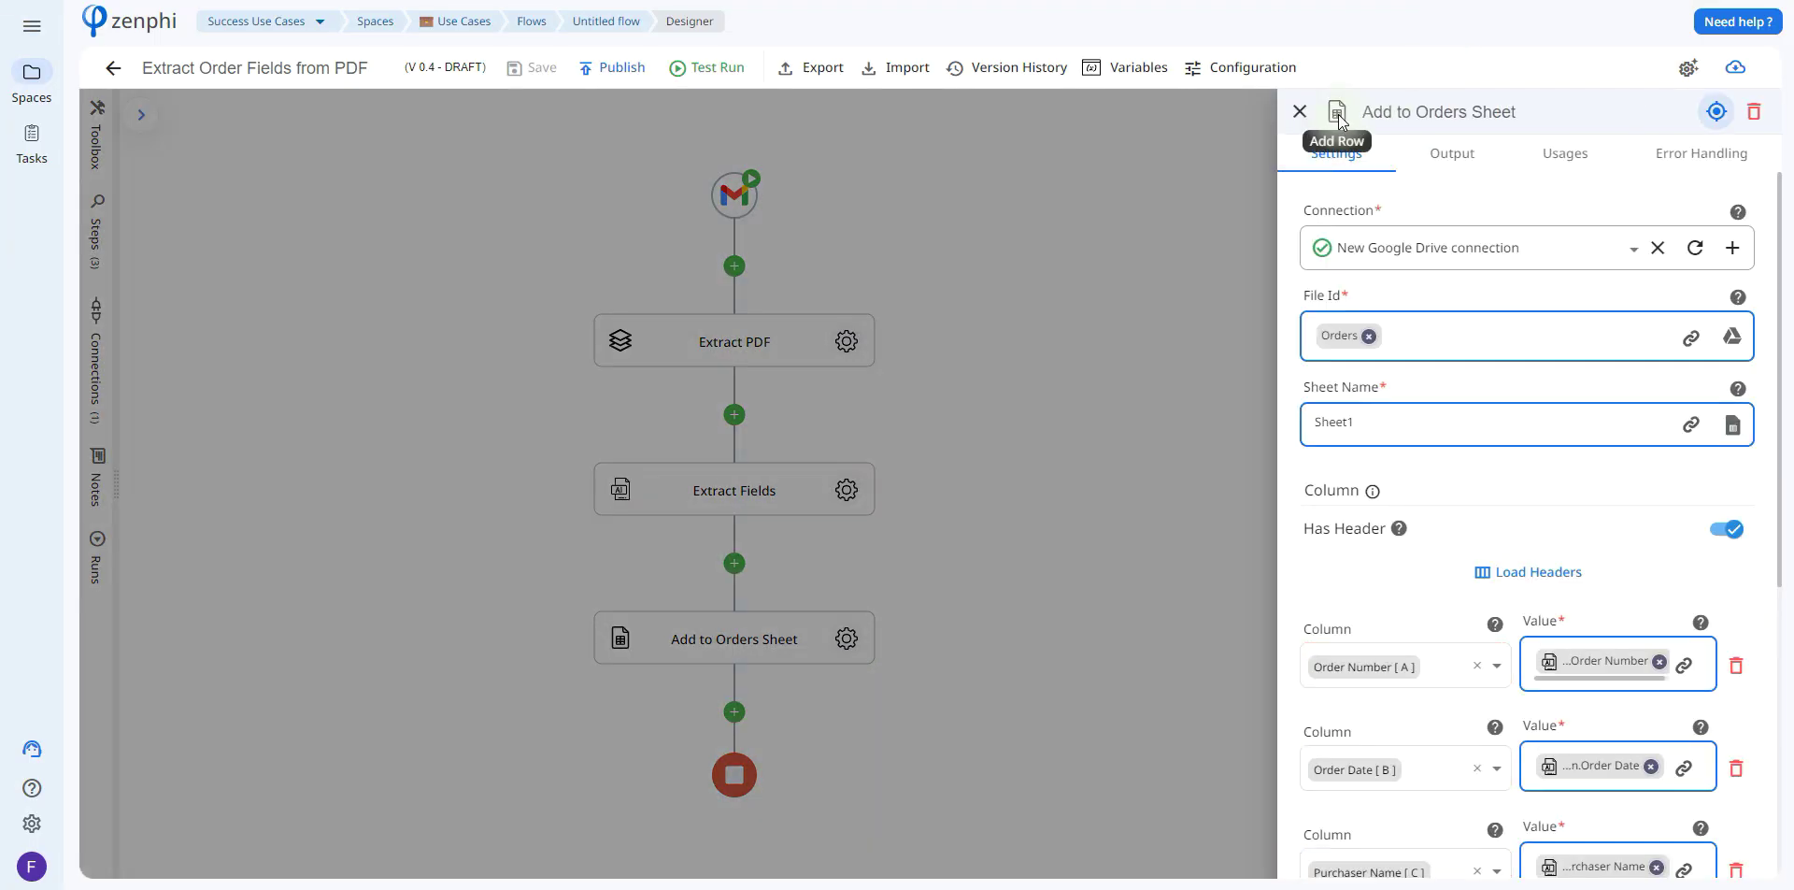
mouse_move(1652, 204)
left_click(1733, 338)
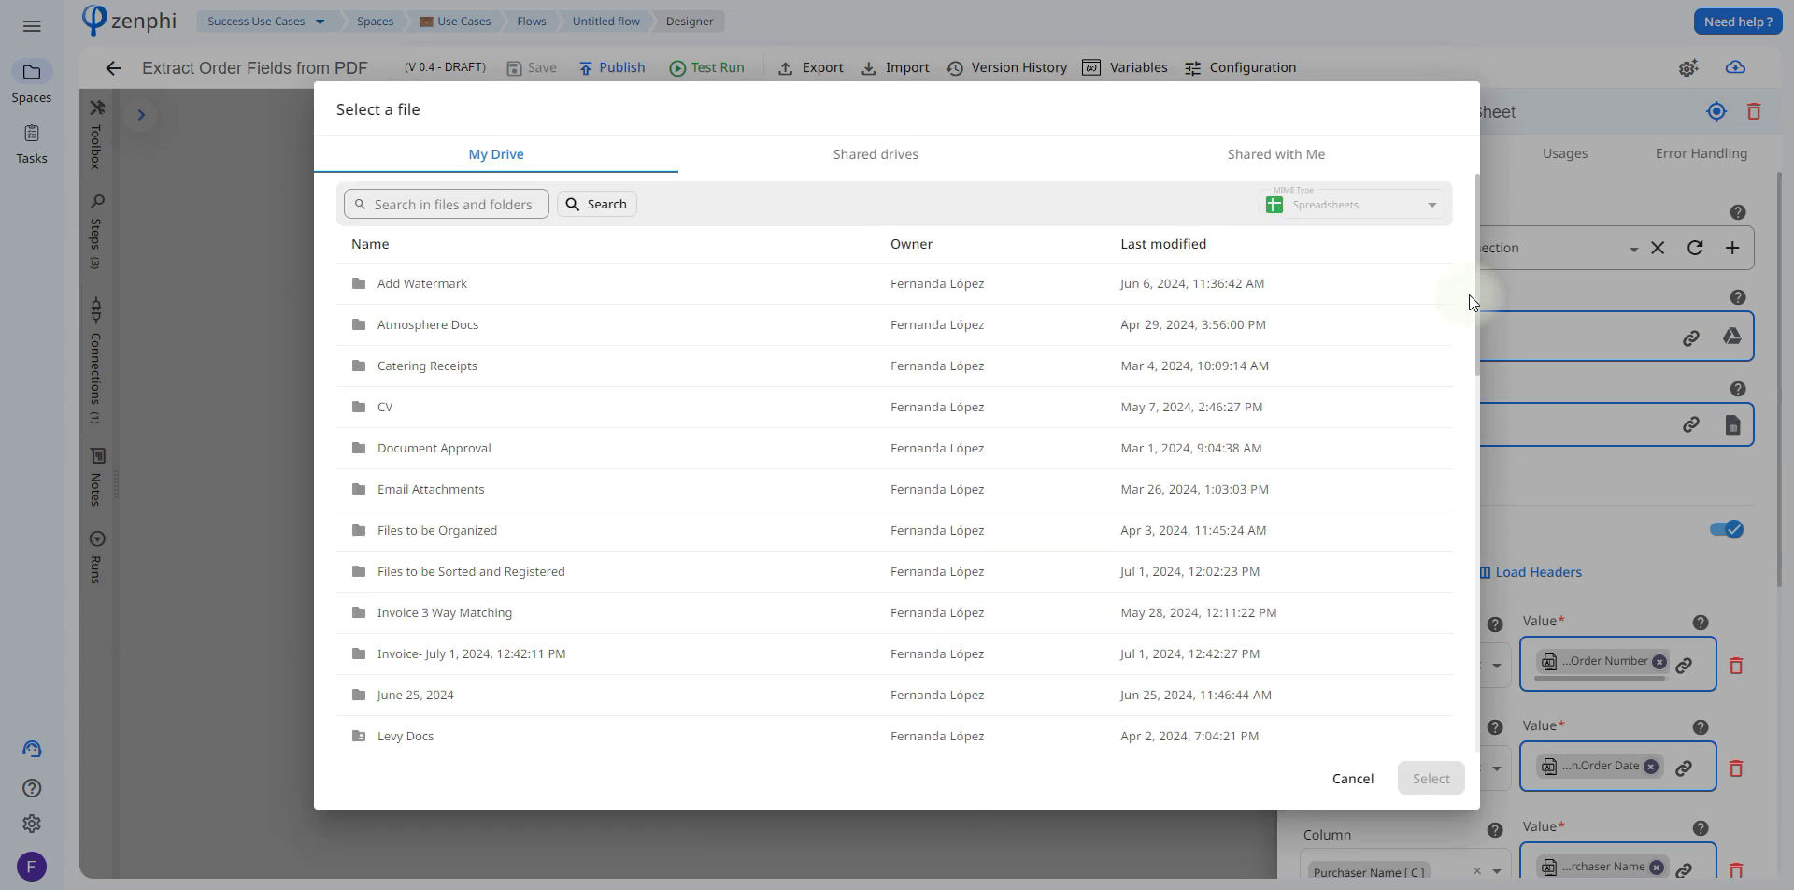
left_click_drag(1473, 294, 1473, 703)
left_click(1336, 774)
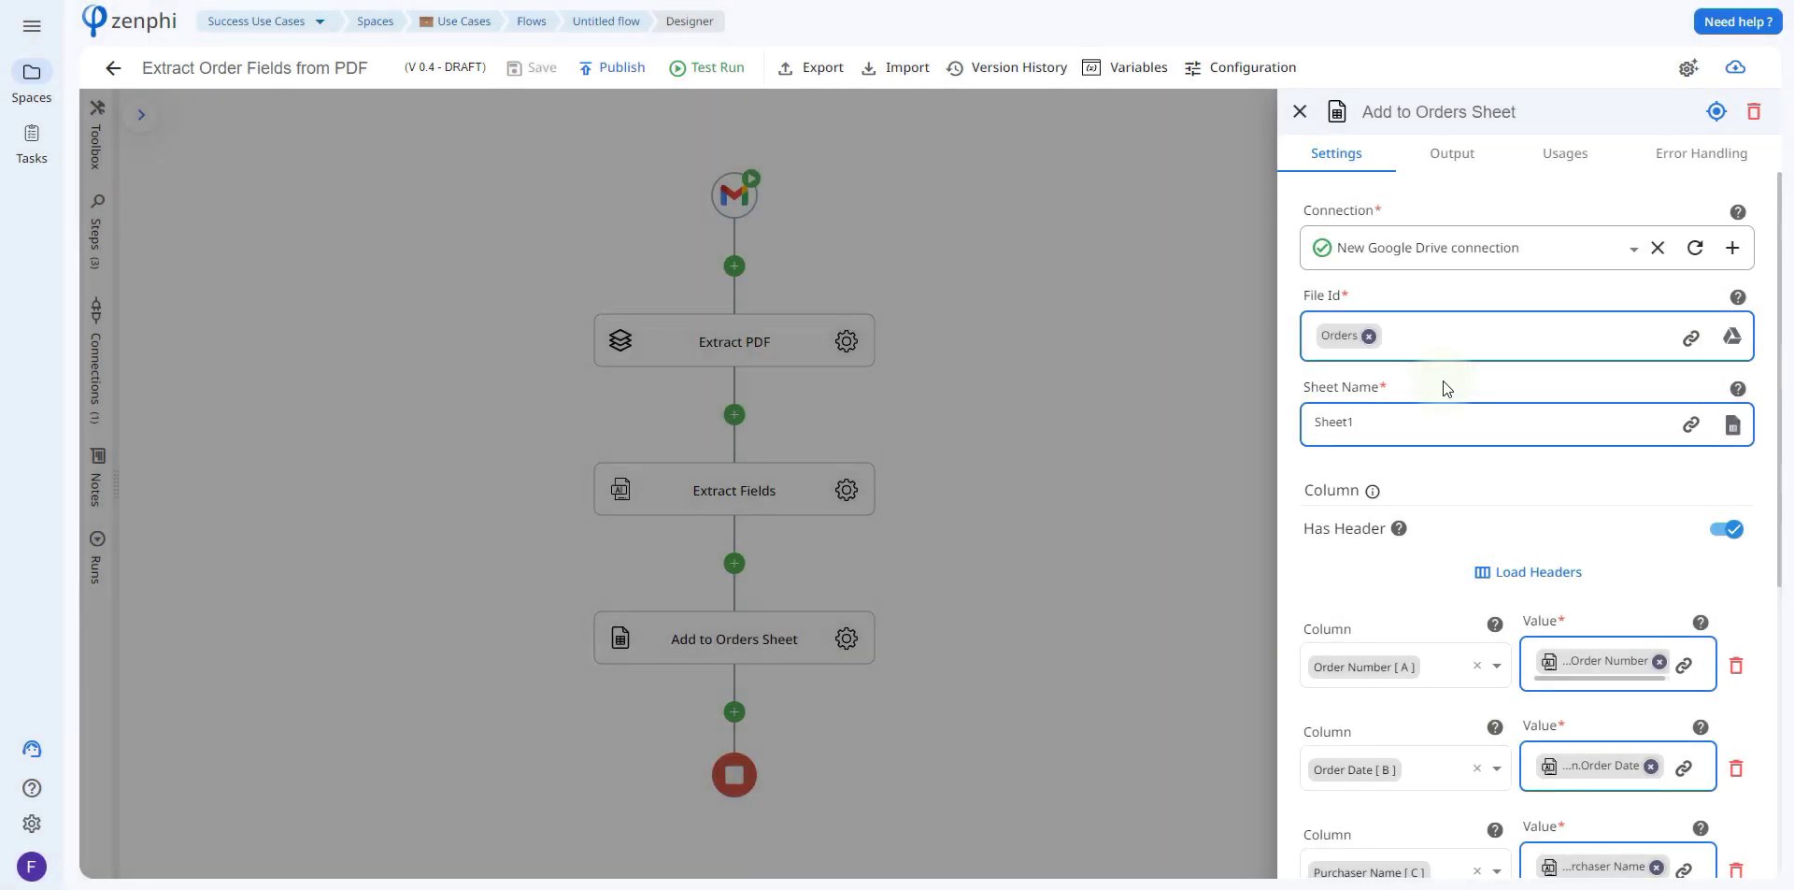
left_click(1732, 426)
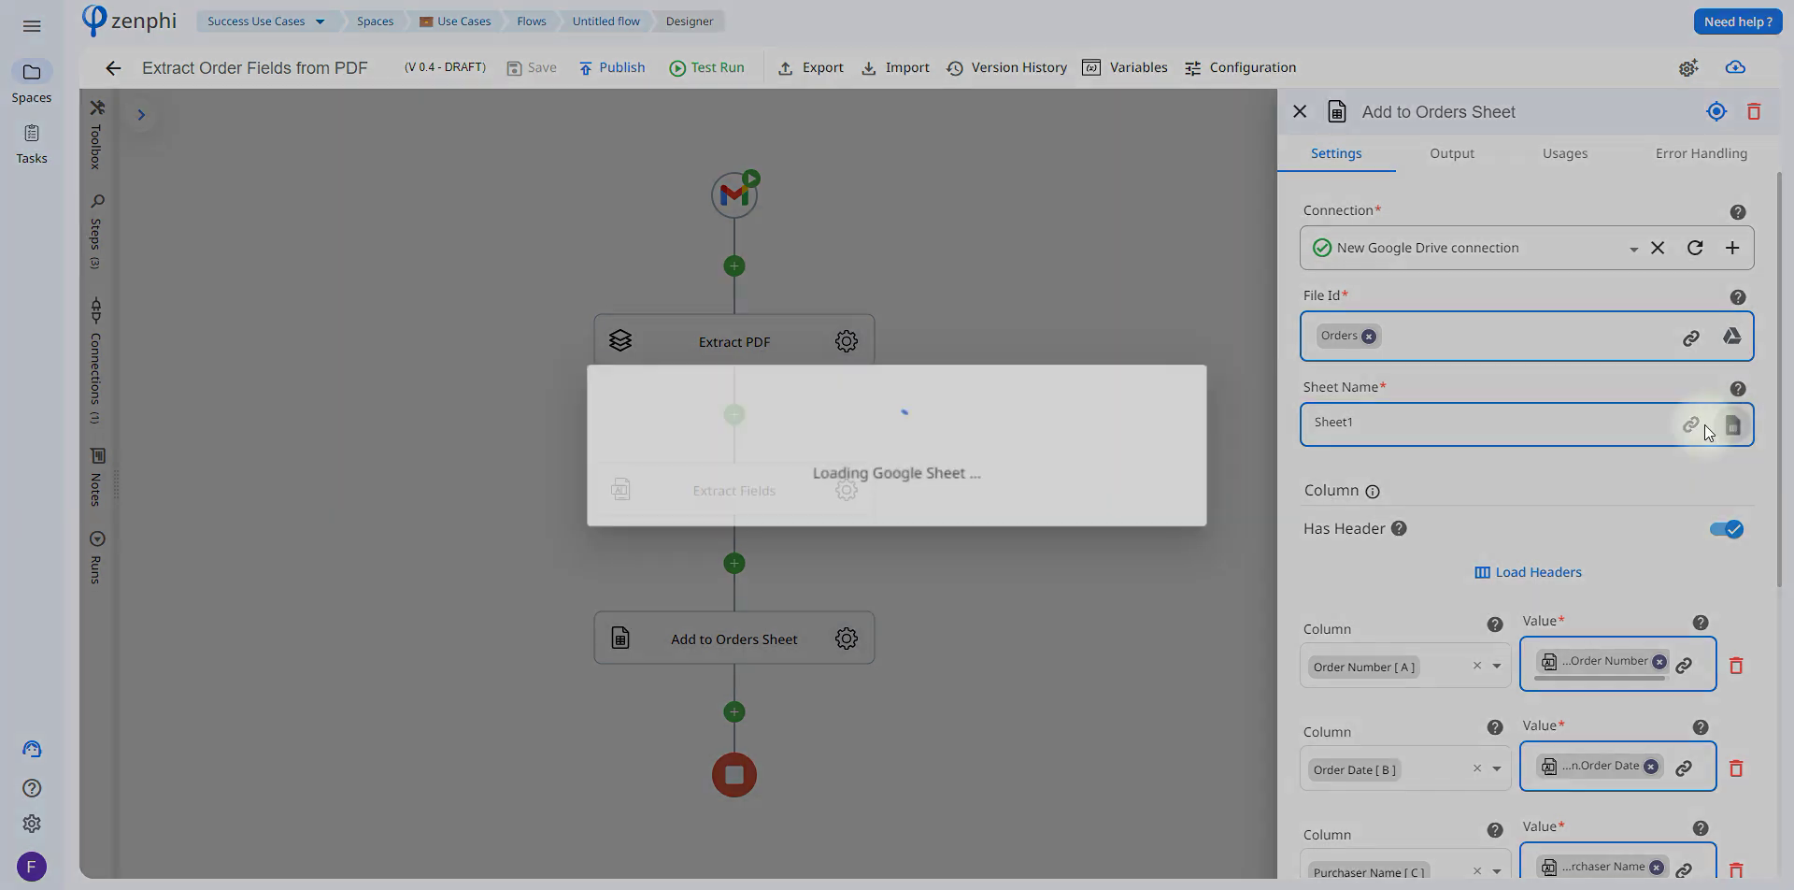
left_click(1102, 445)
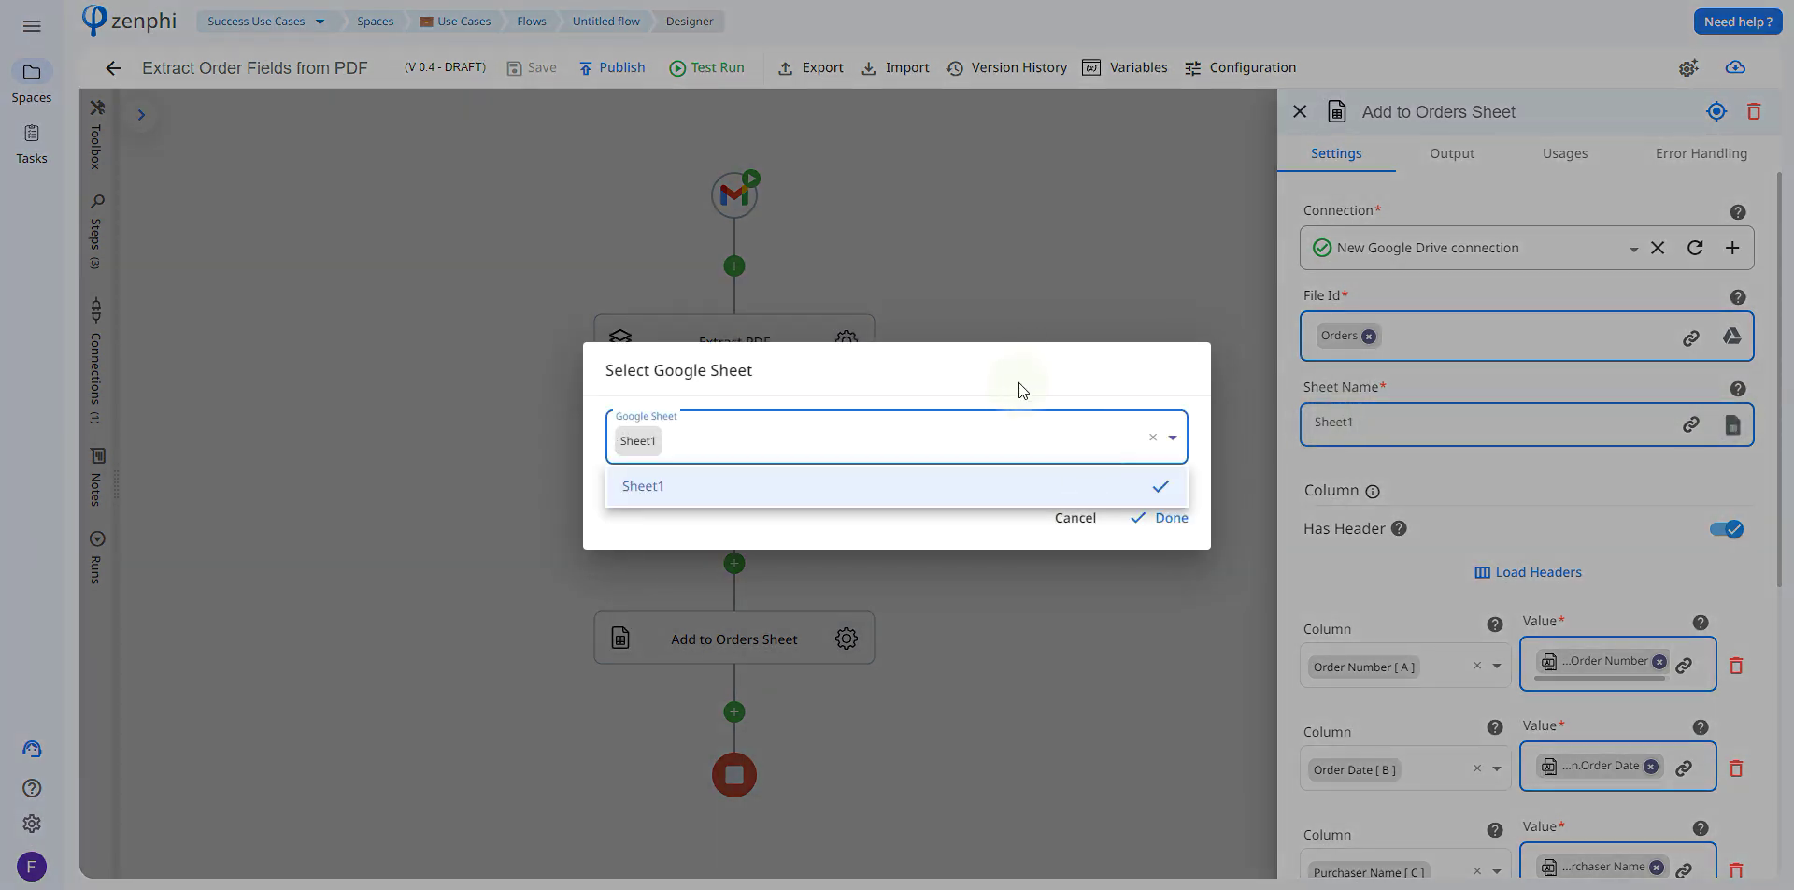
left_click(1057, 538)
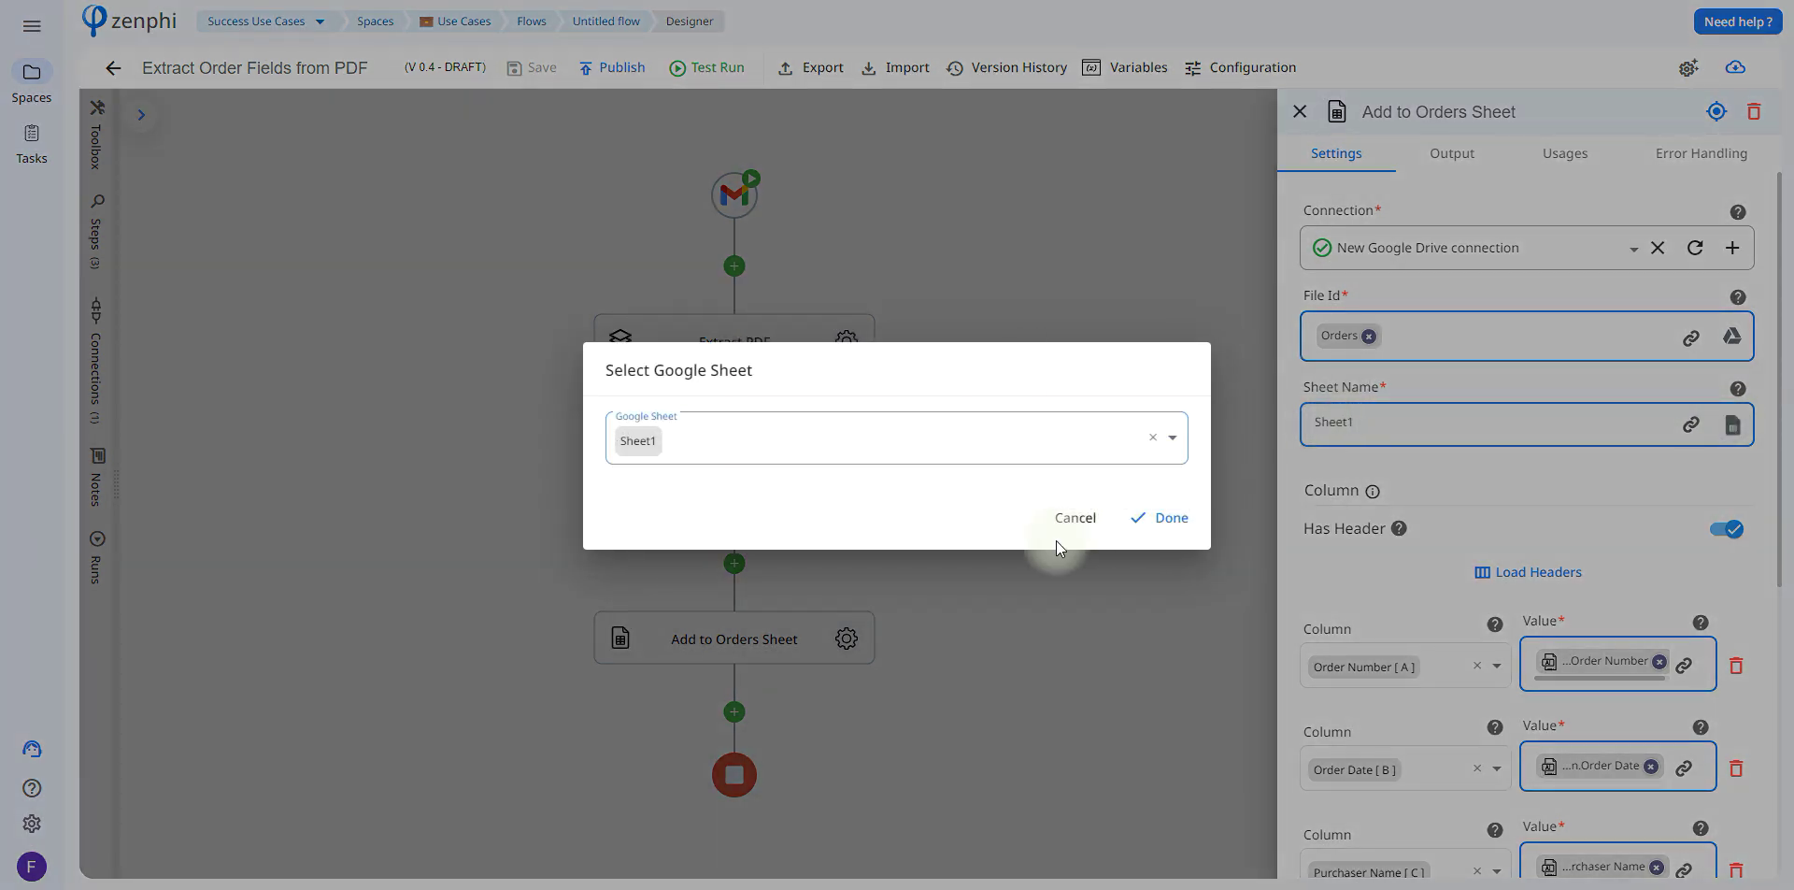
left_click(1055, 527)
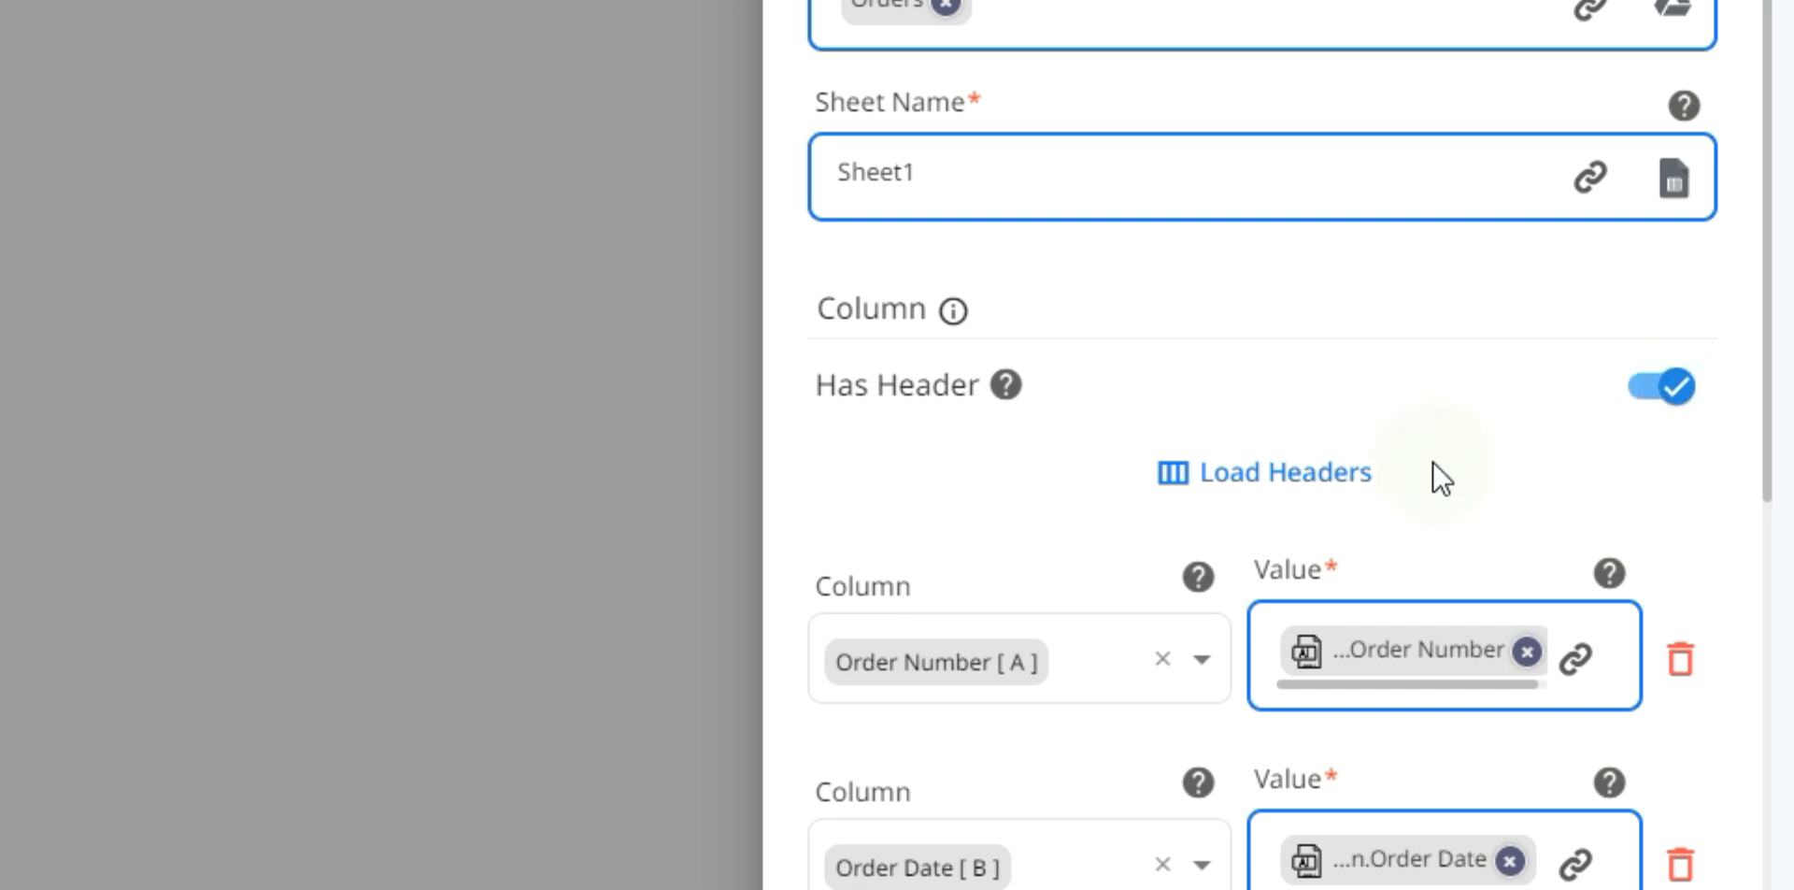
Review the column mappings of the Add to Orders Sheet step and the Extract Fields tokens, including the confidence scores
scroll(1775, 429, "down", 8)
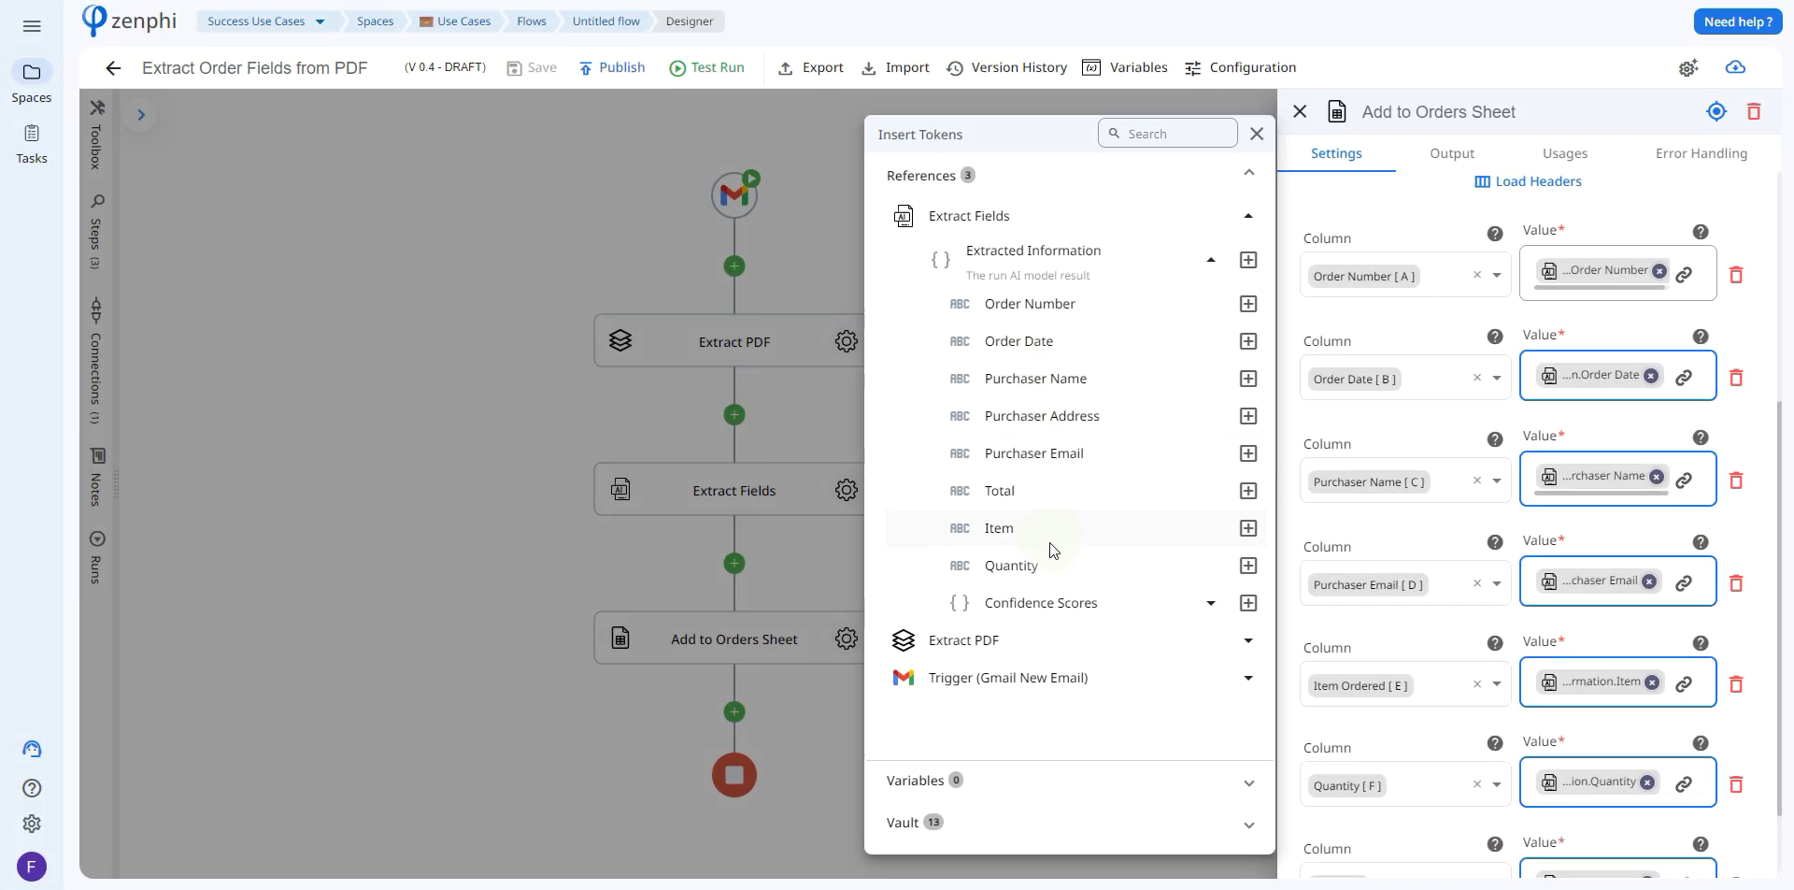
left_click(1051, 606)
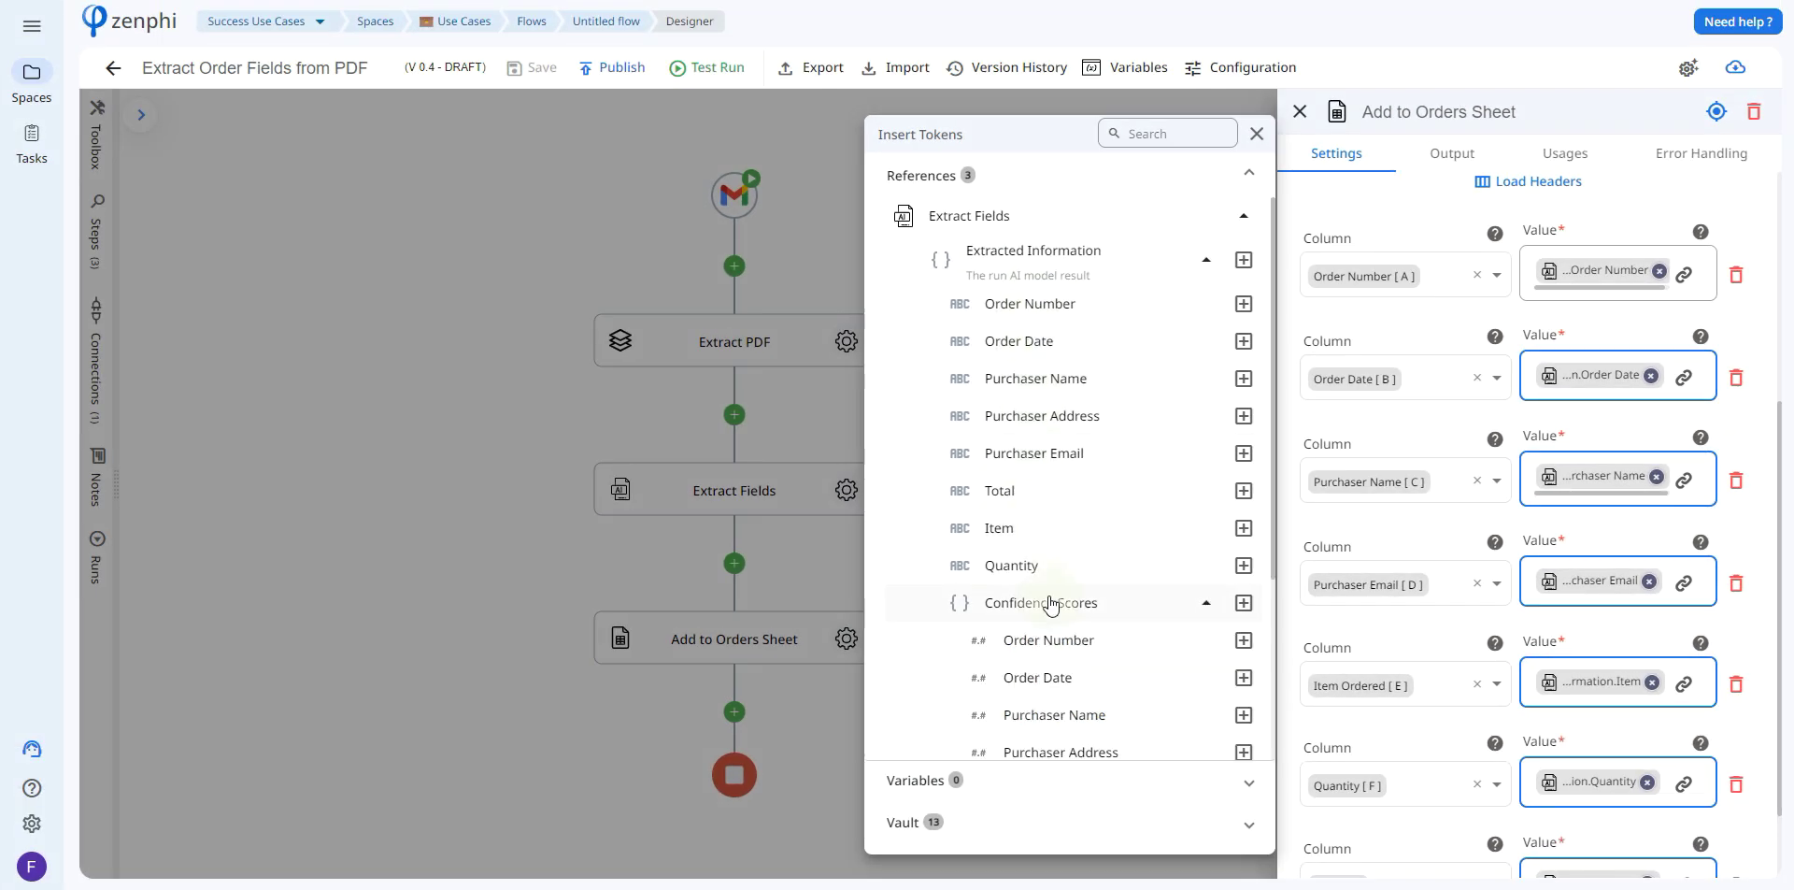
left_click(1051, 605)
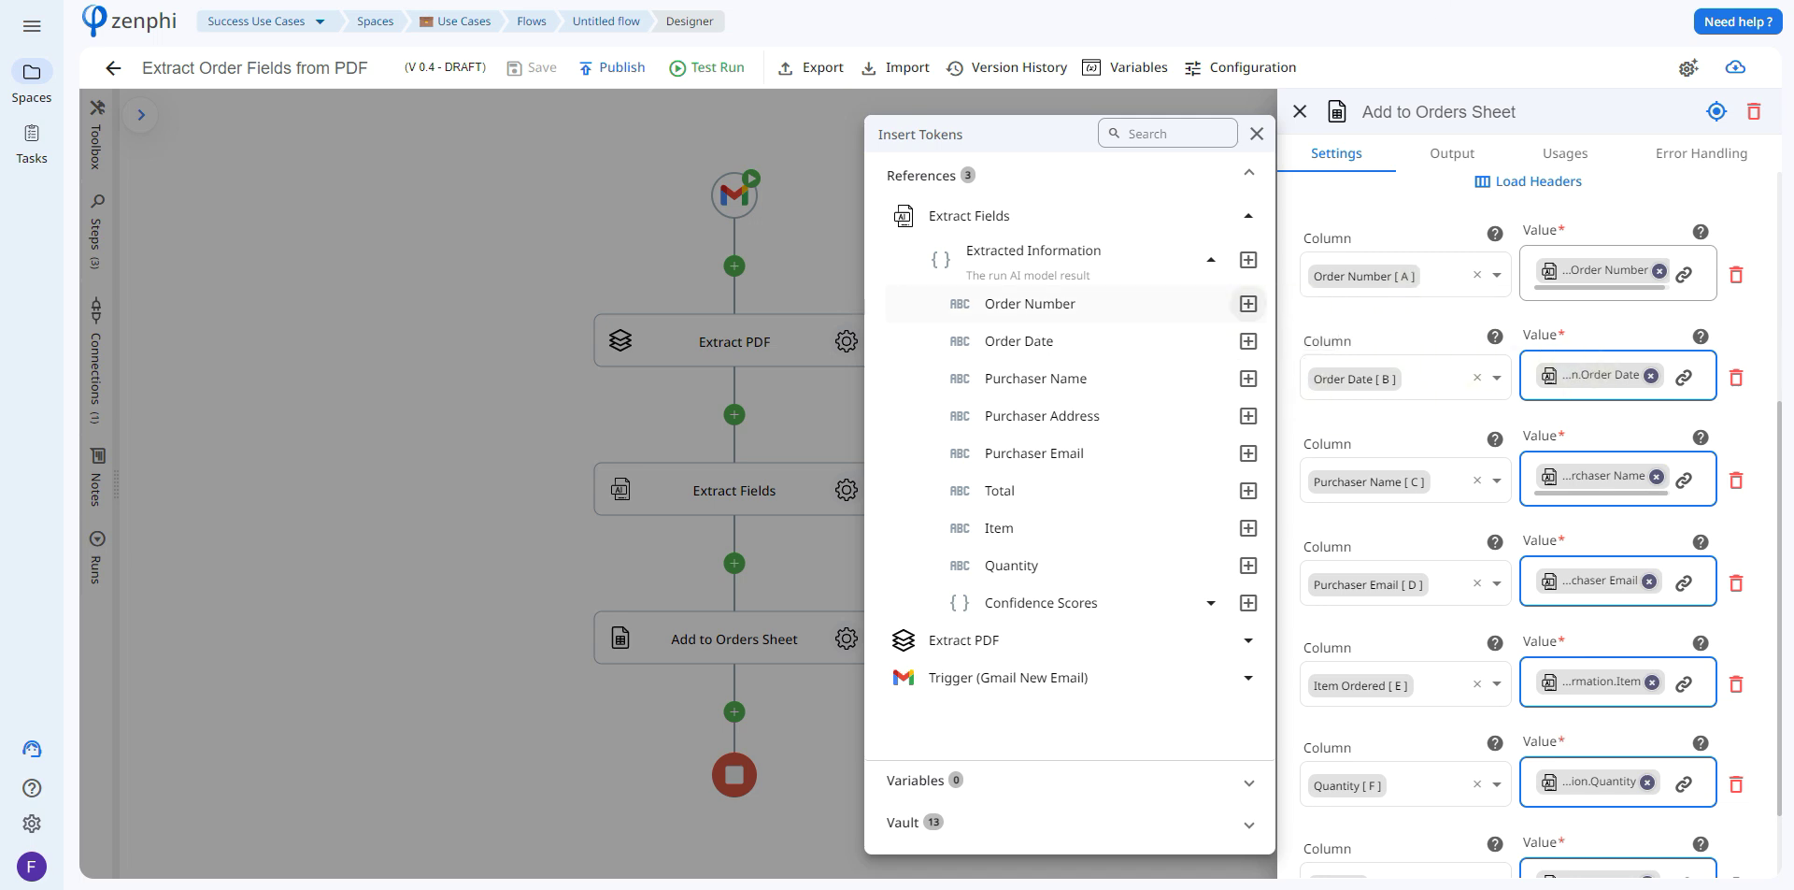
left_click(1071, 82)
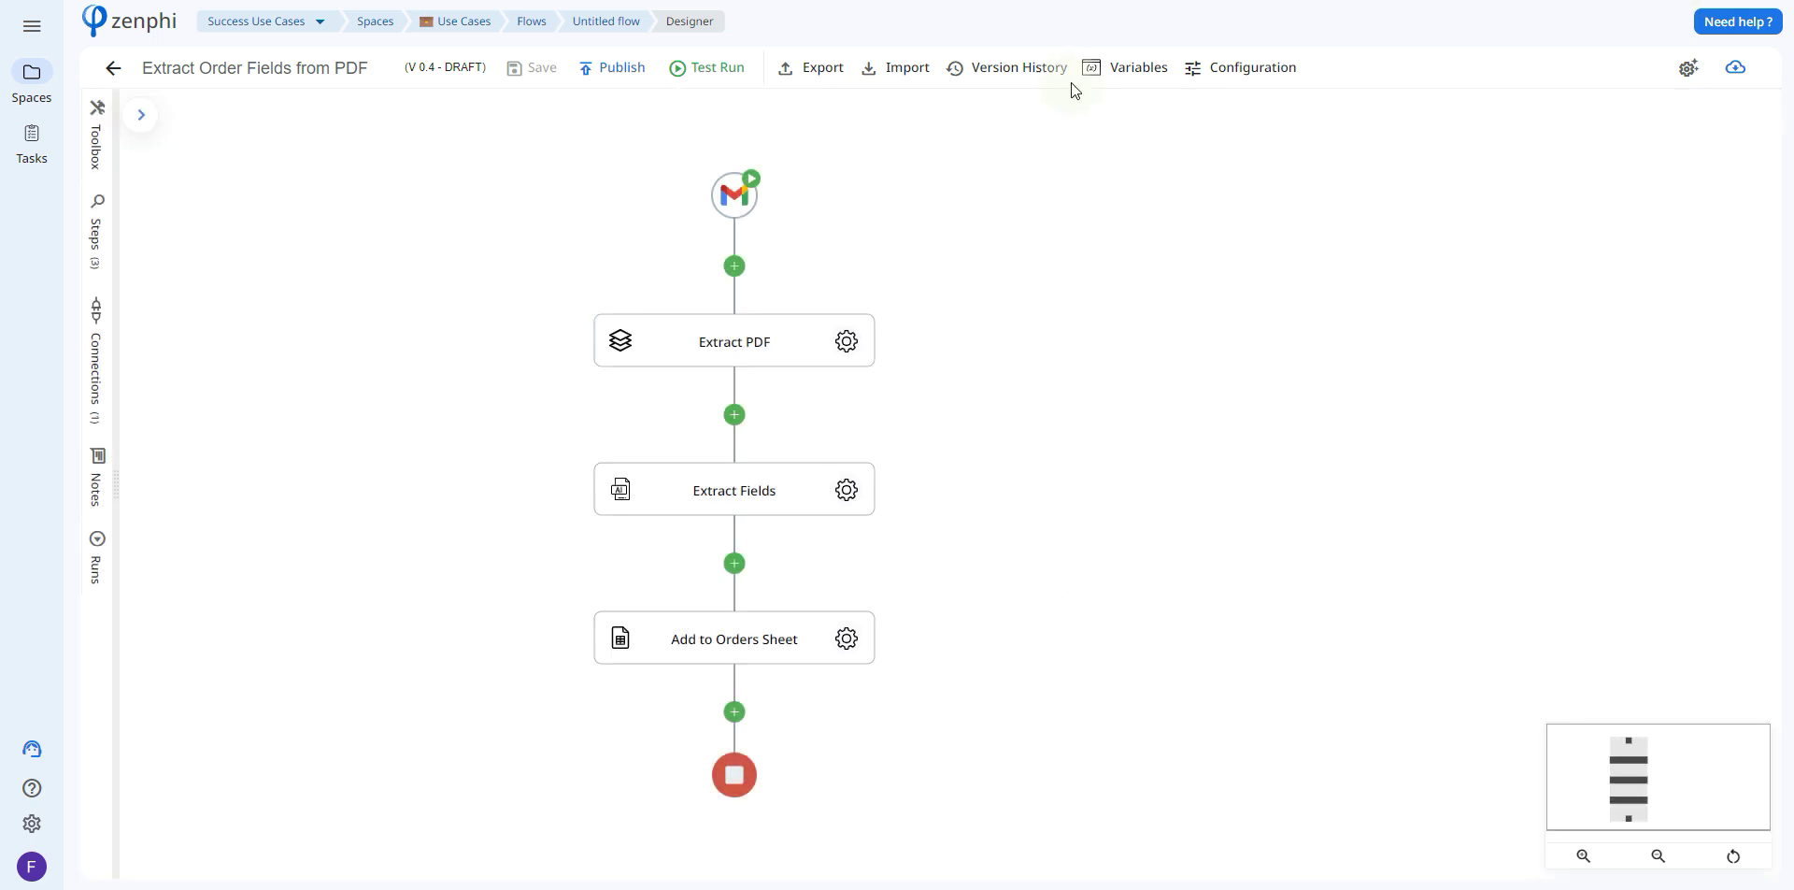
Test run the flow with a selected email as the starting trigger
left_click(738, 79)
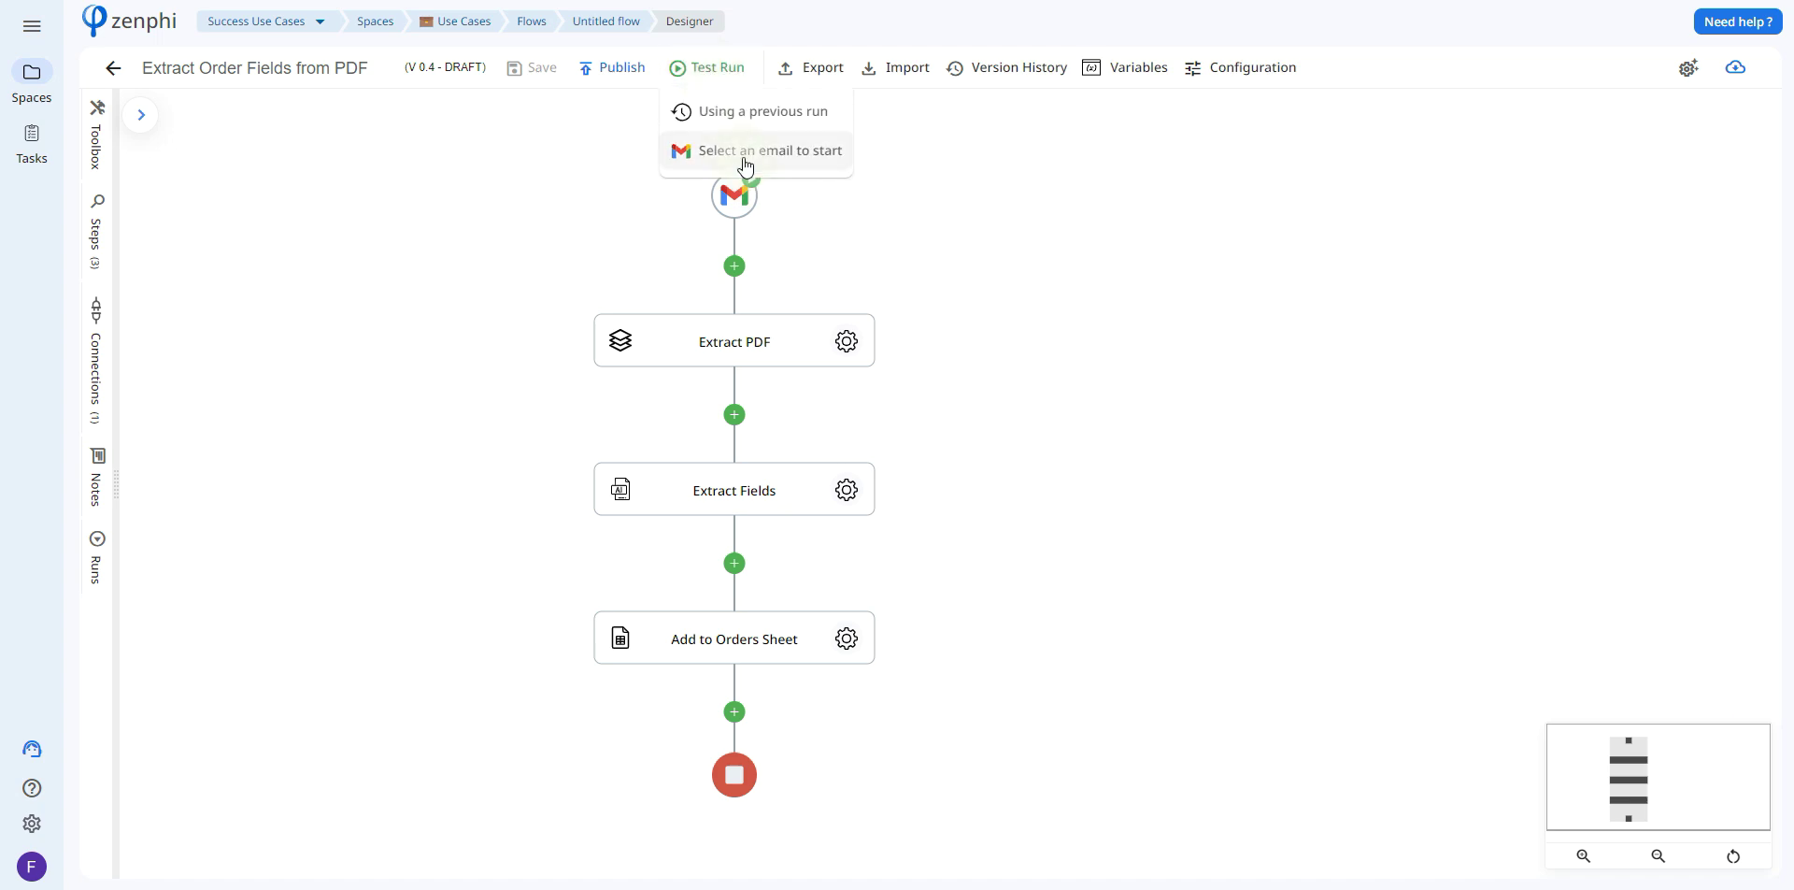
left_click(744, 154)
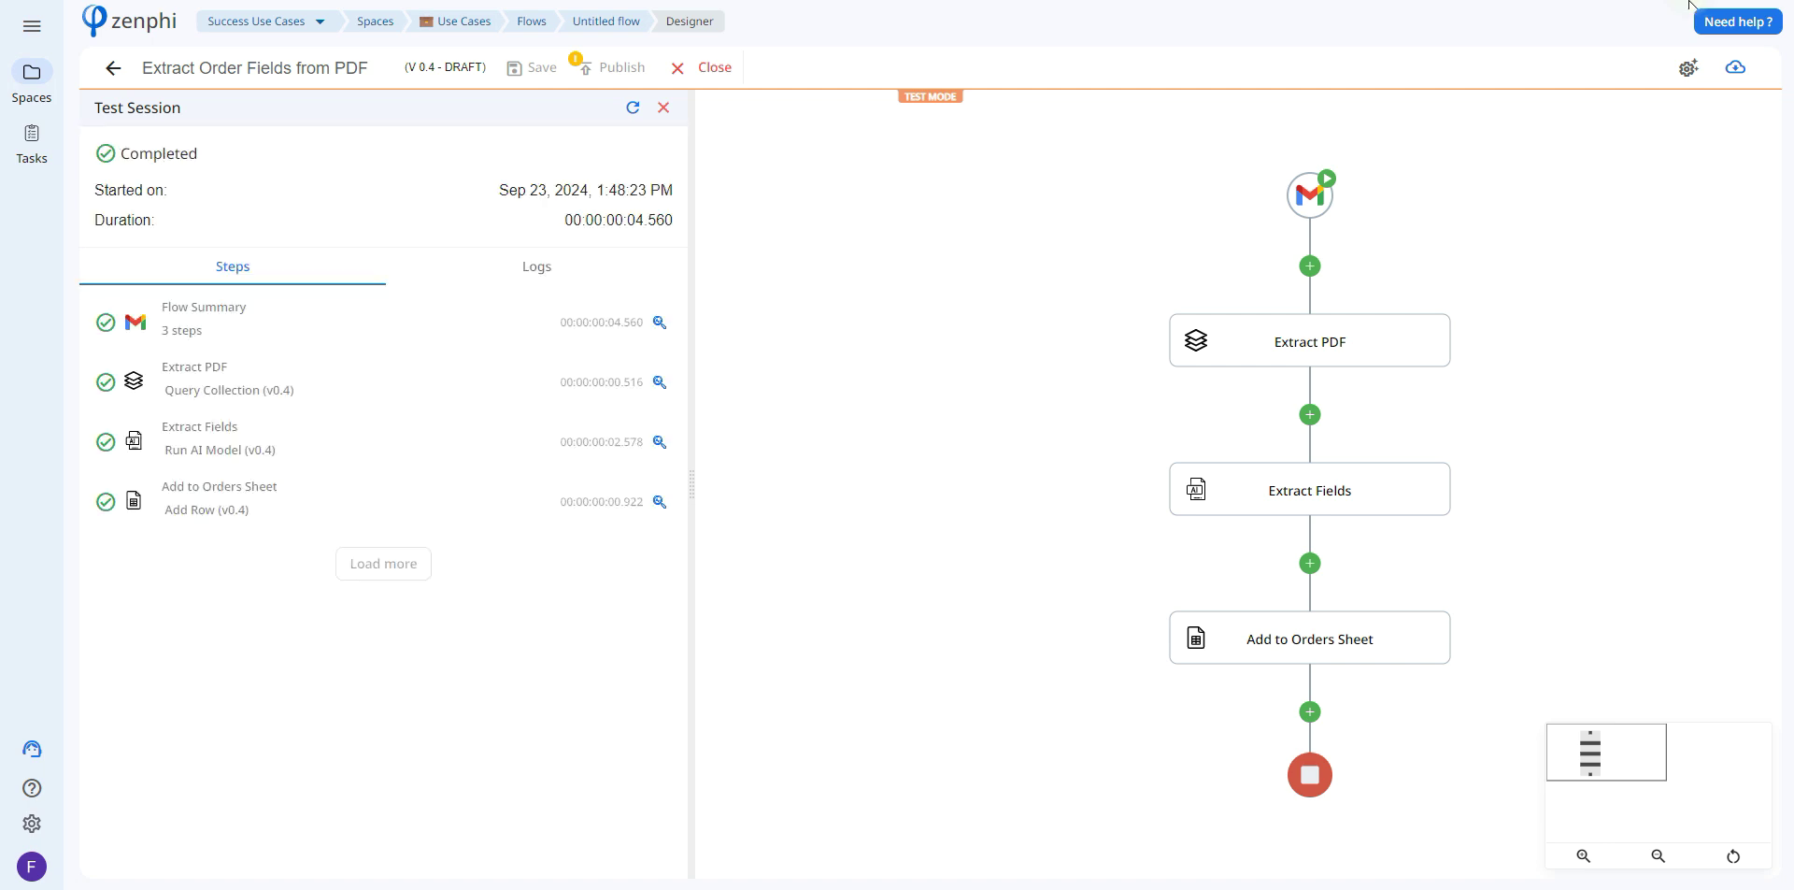
left_click(1698, 4)
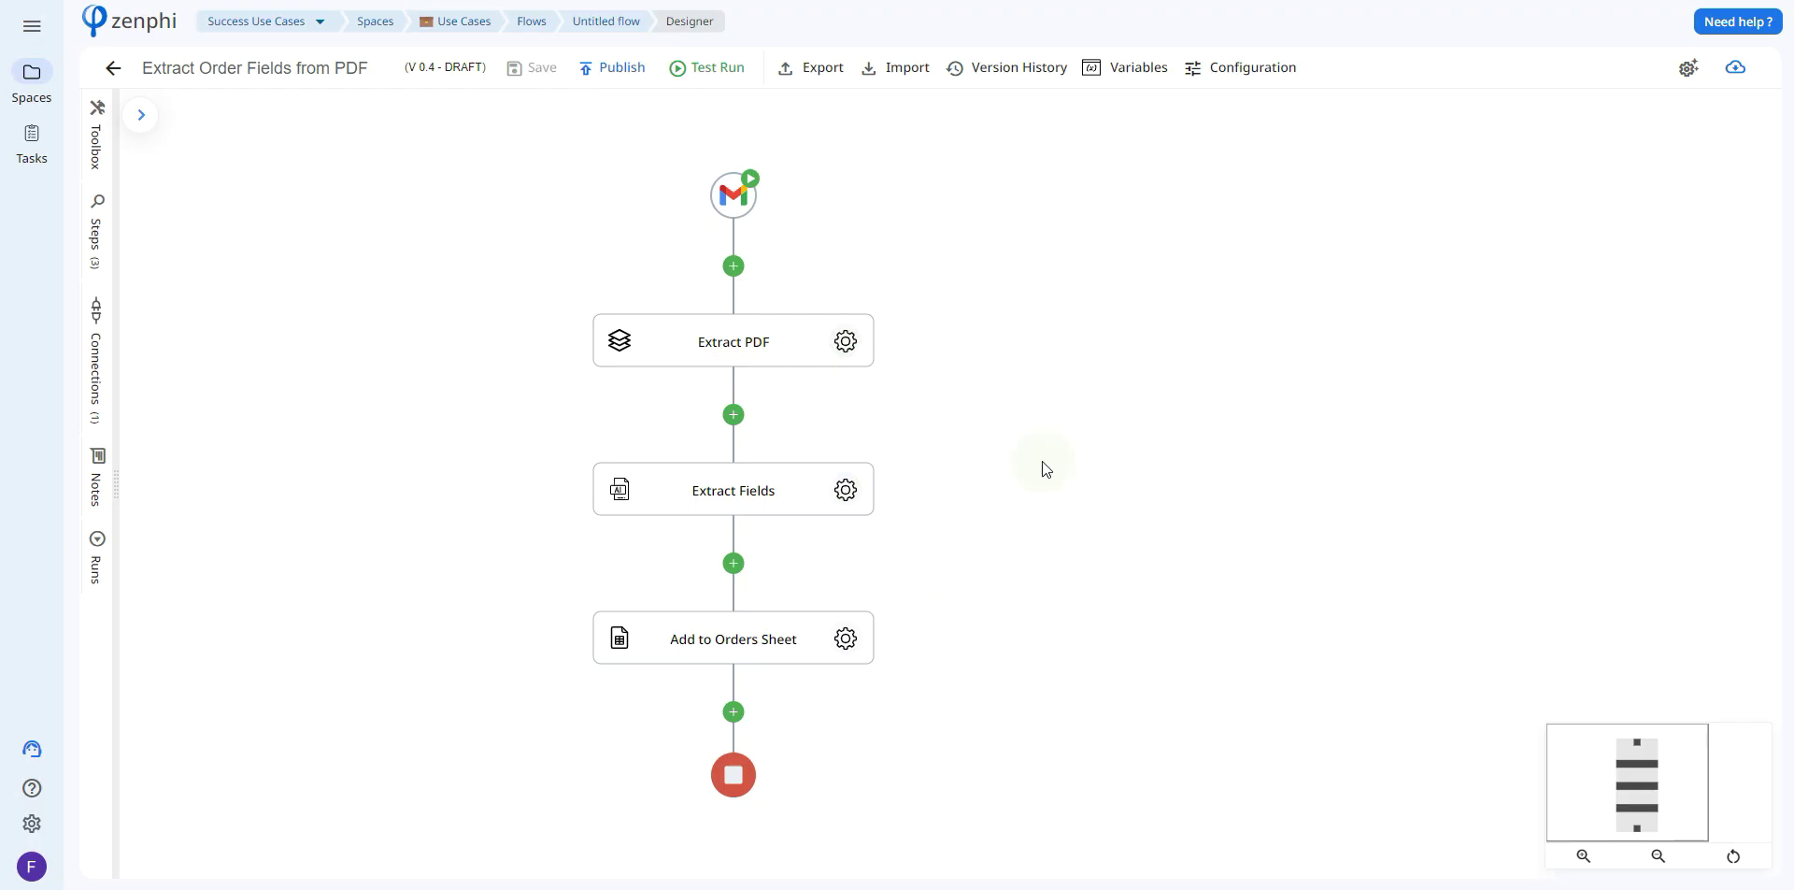
Delete the Extract PDF step from the flow
left_click(839, 346)
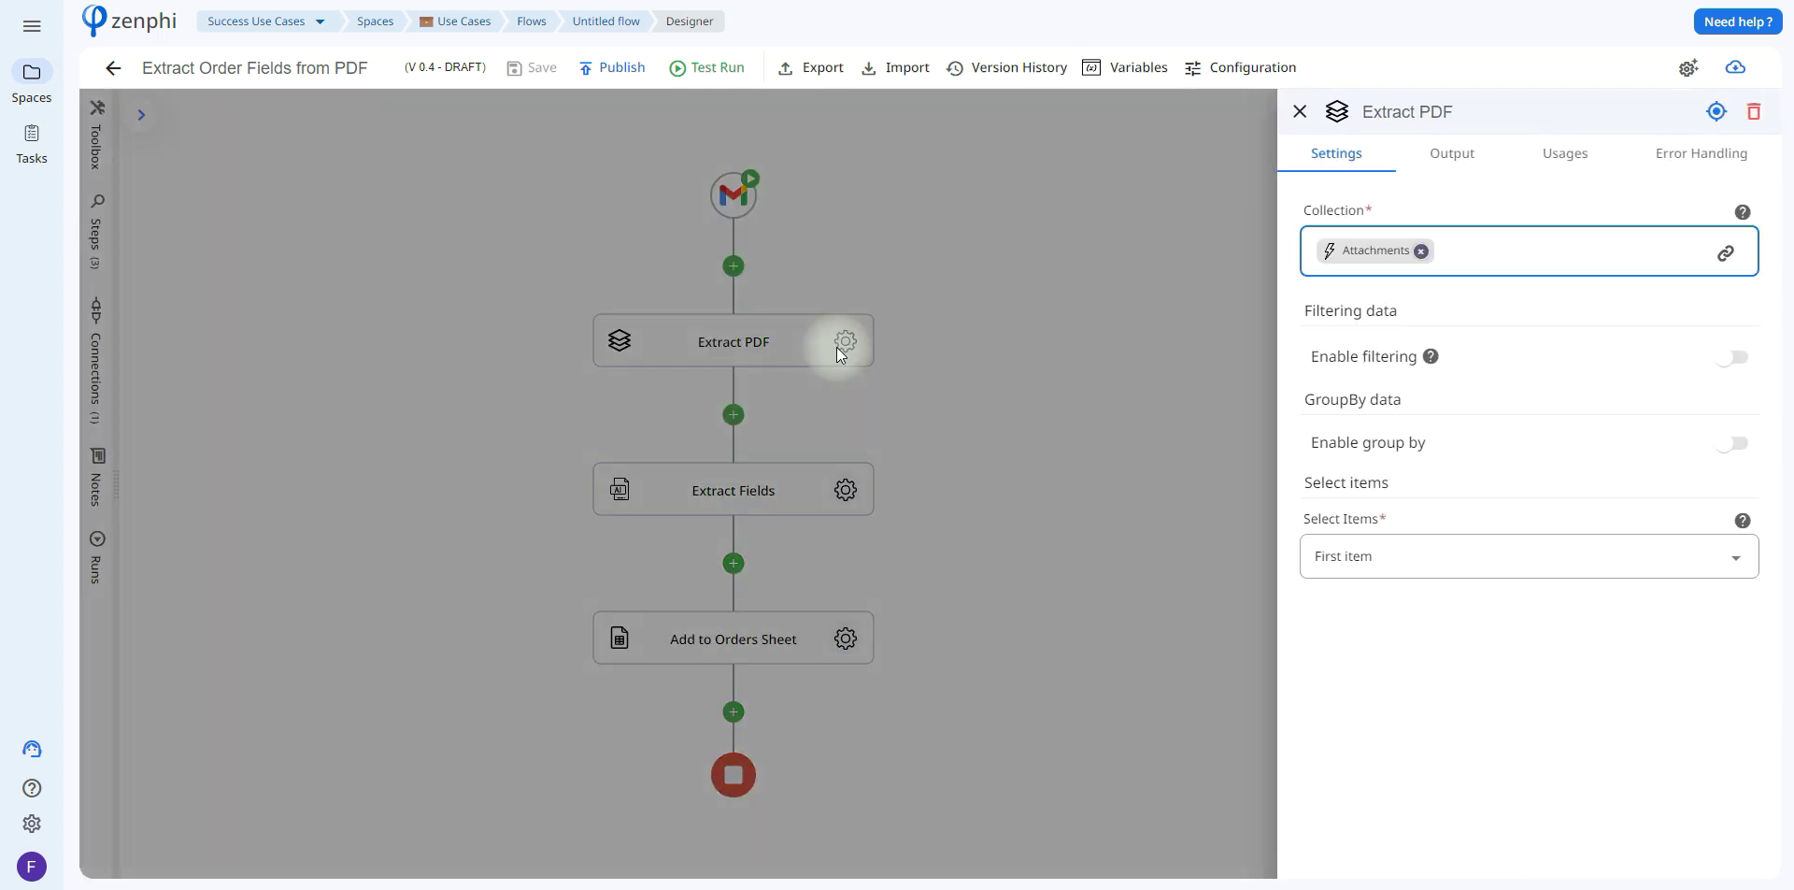
left_click(1754, 111)
left_click(1313, 507)
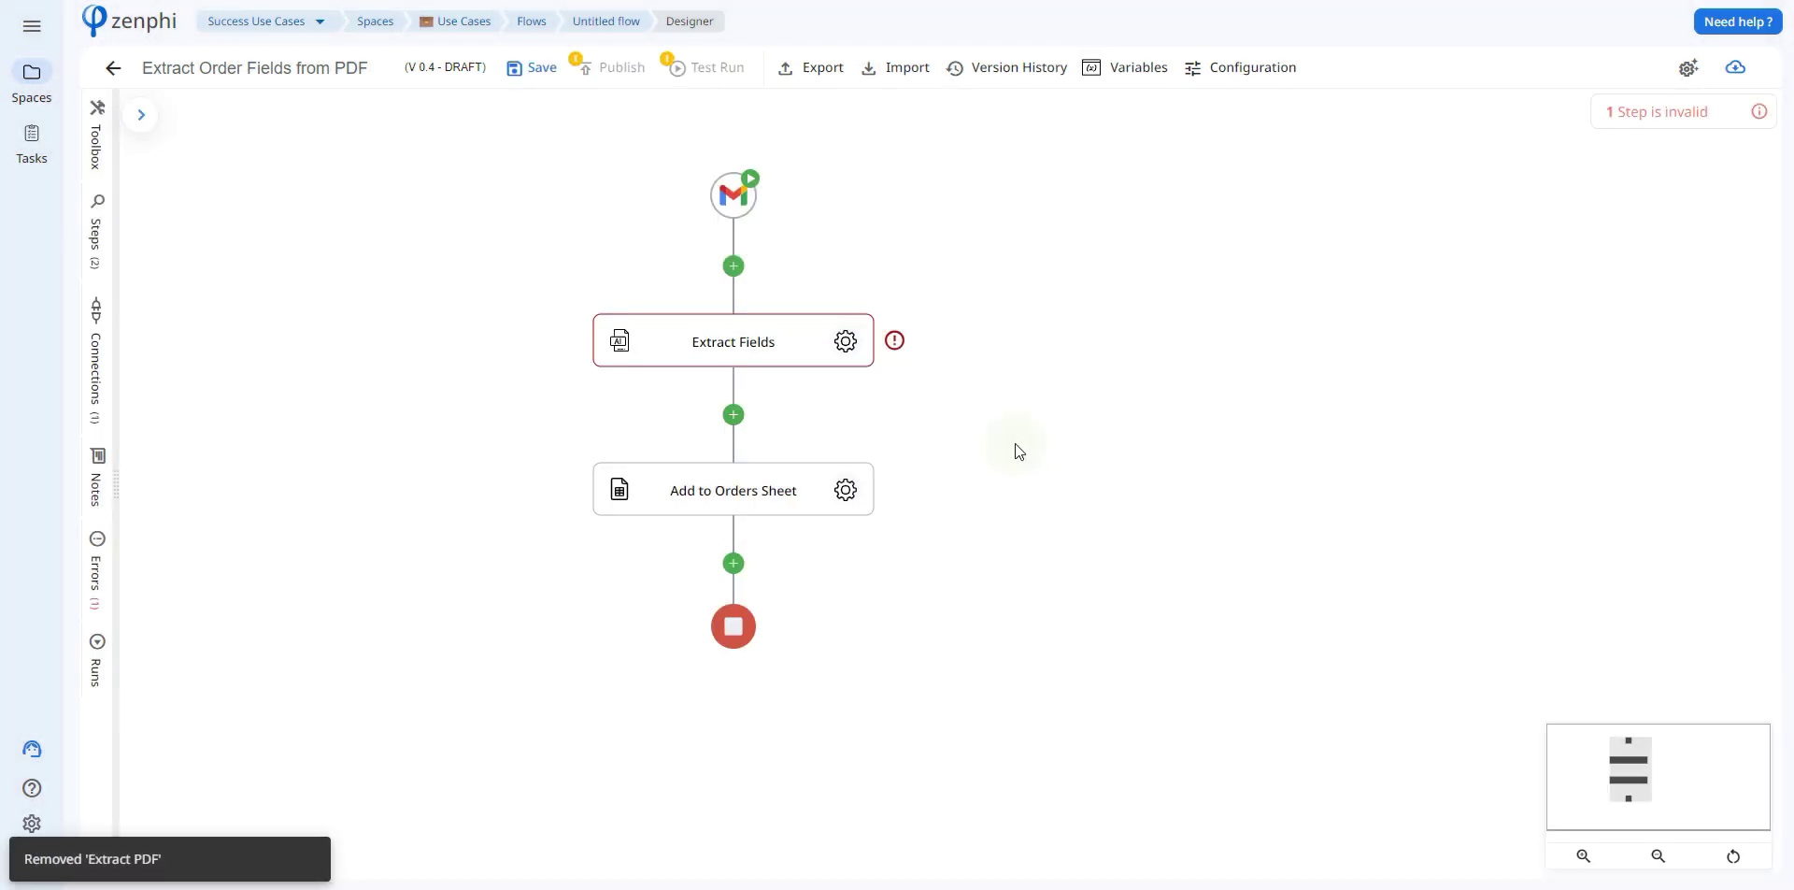
Add a Foreach Loop directly after the Gmail trigger and move the Extract Fields and Add to Orders Sheet steps inside it
left_click(739, 271)
type("foreac")
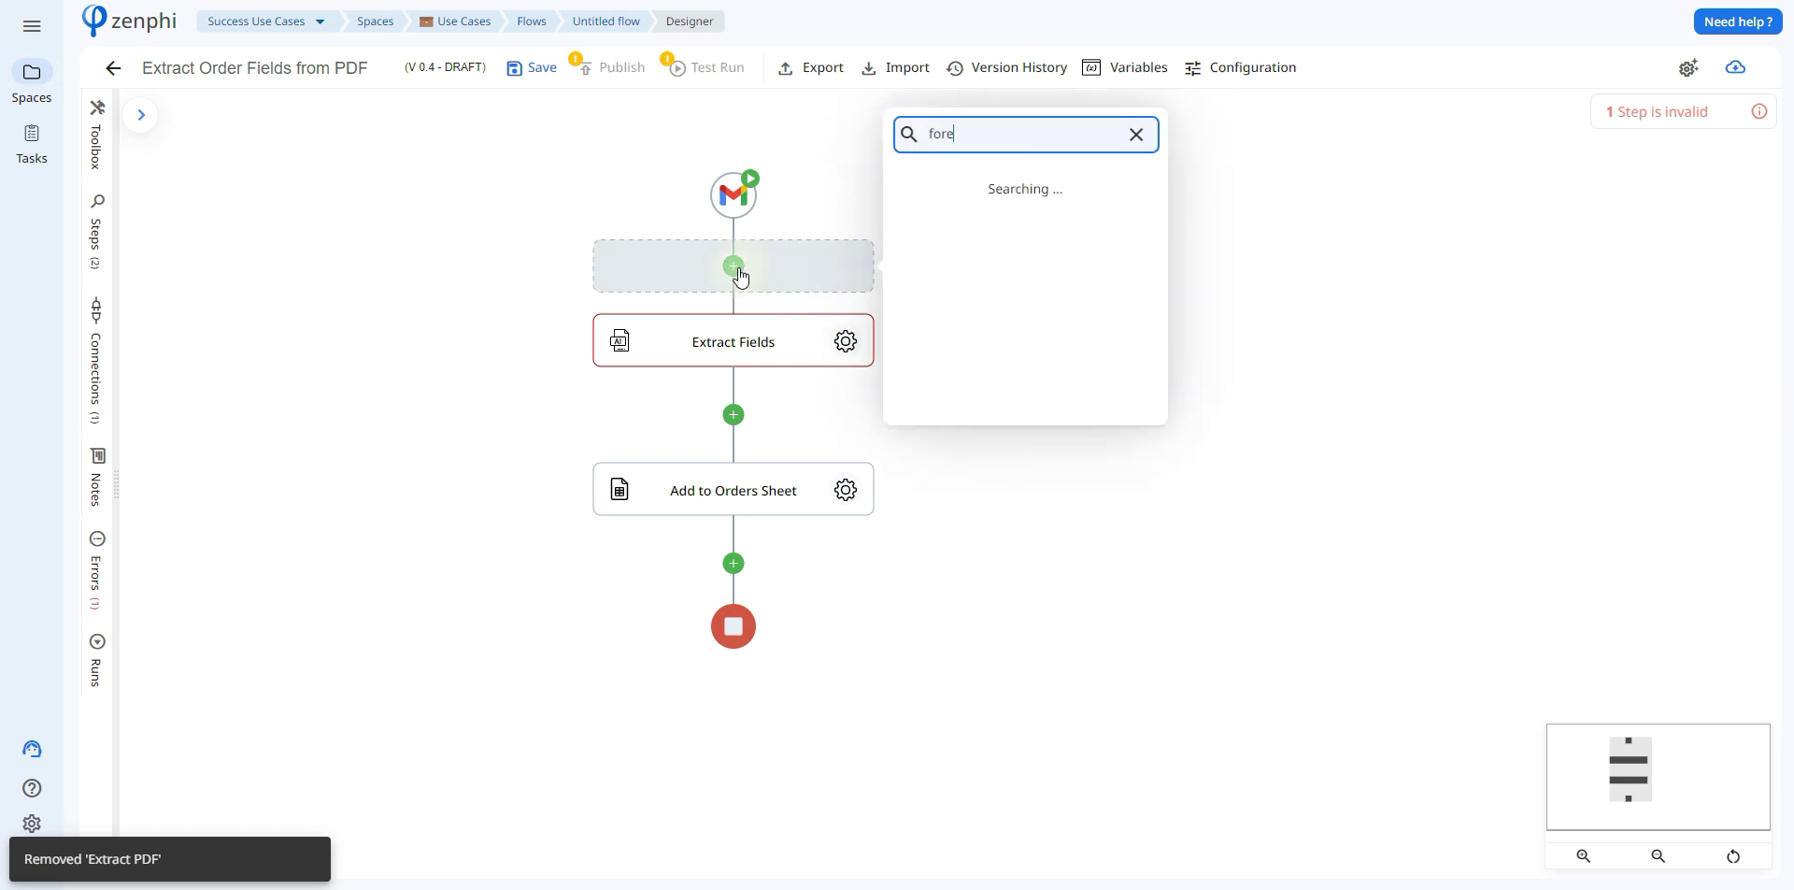
left_click(1023, 468)
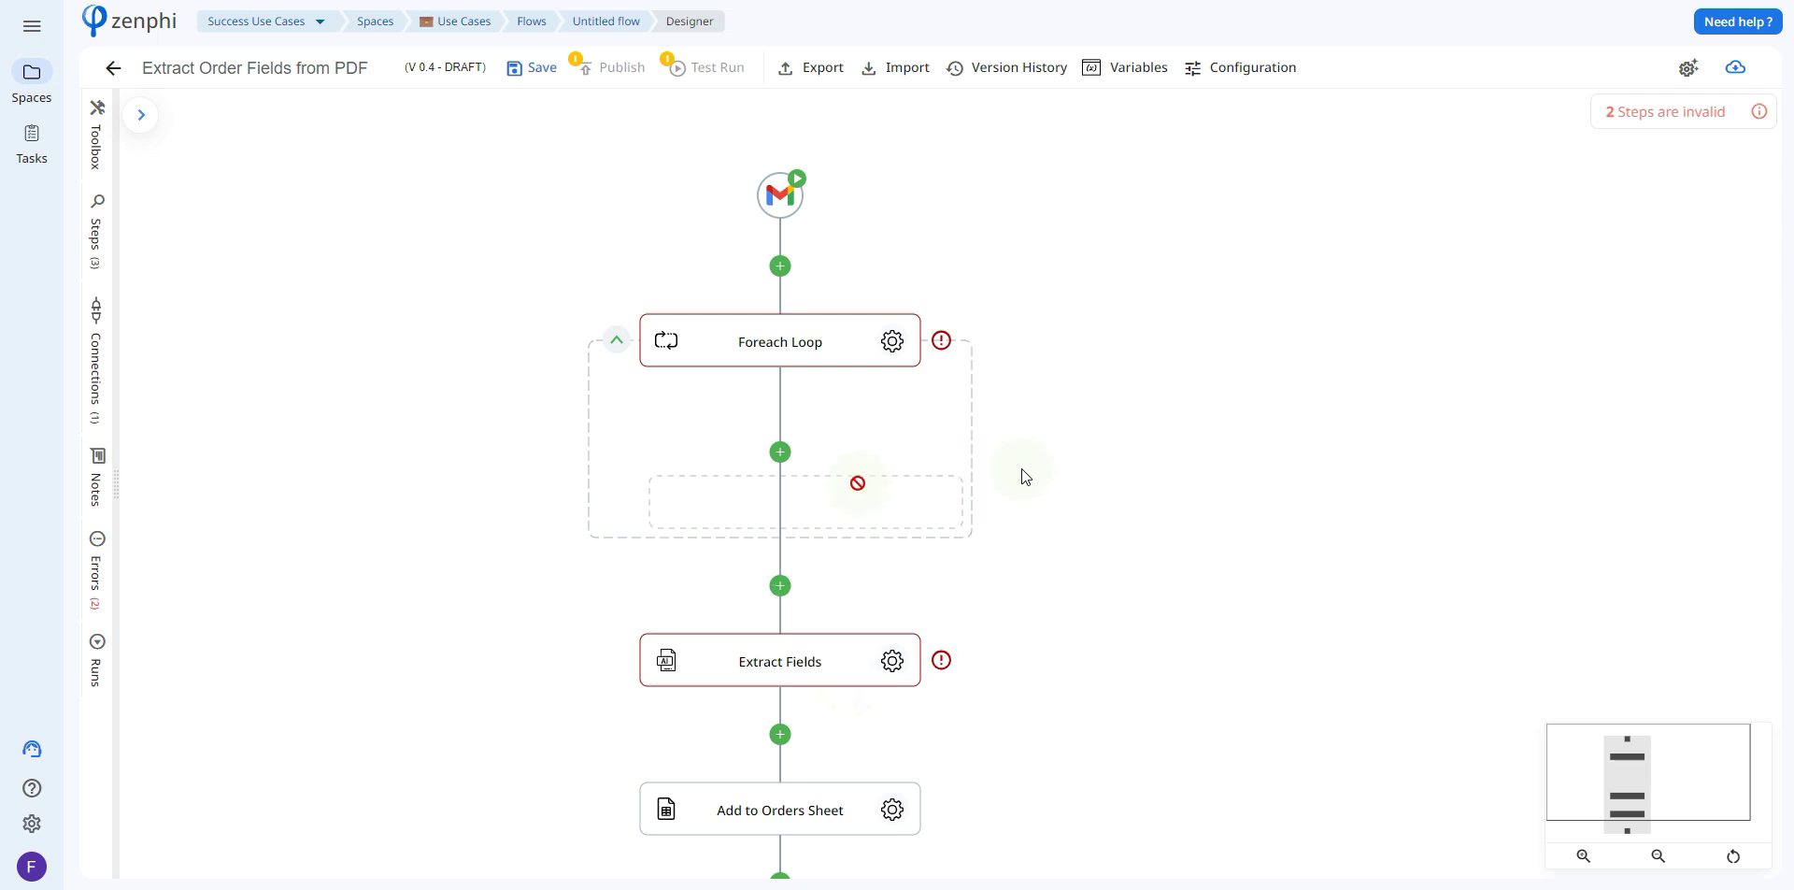
left_click_drag(857, 480, 857, 479)
left_click_drag(869, 800, 852, 621)
Set the Foreach Loop's collection to the Attachments token of the Gmail New Email trigger
left_click(892, 341)
left_click(1440, 314)
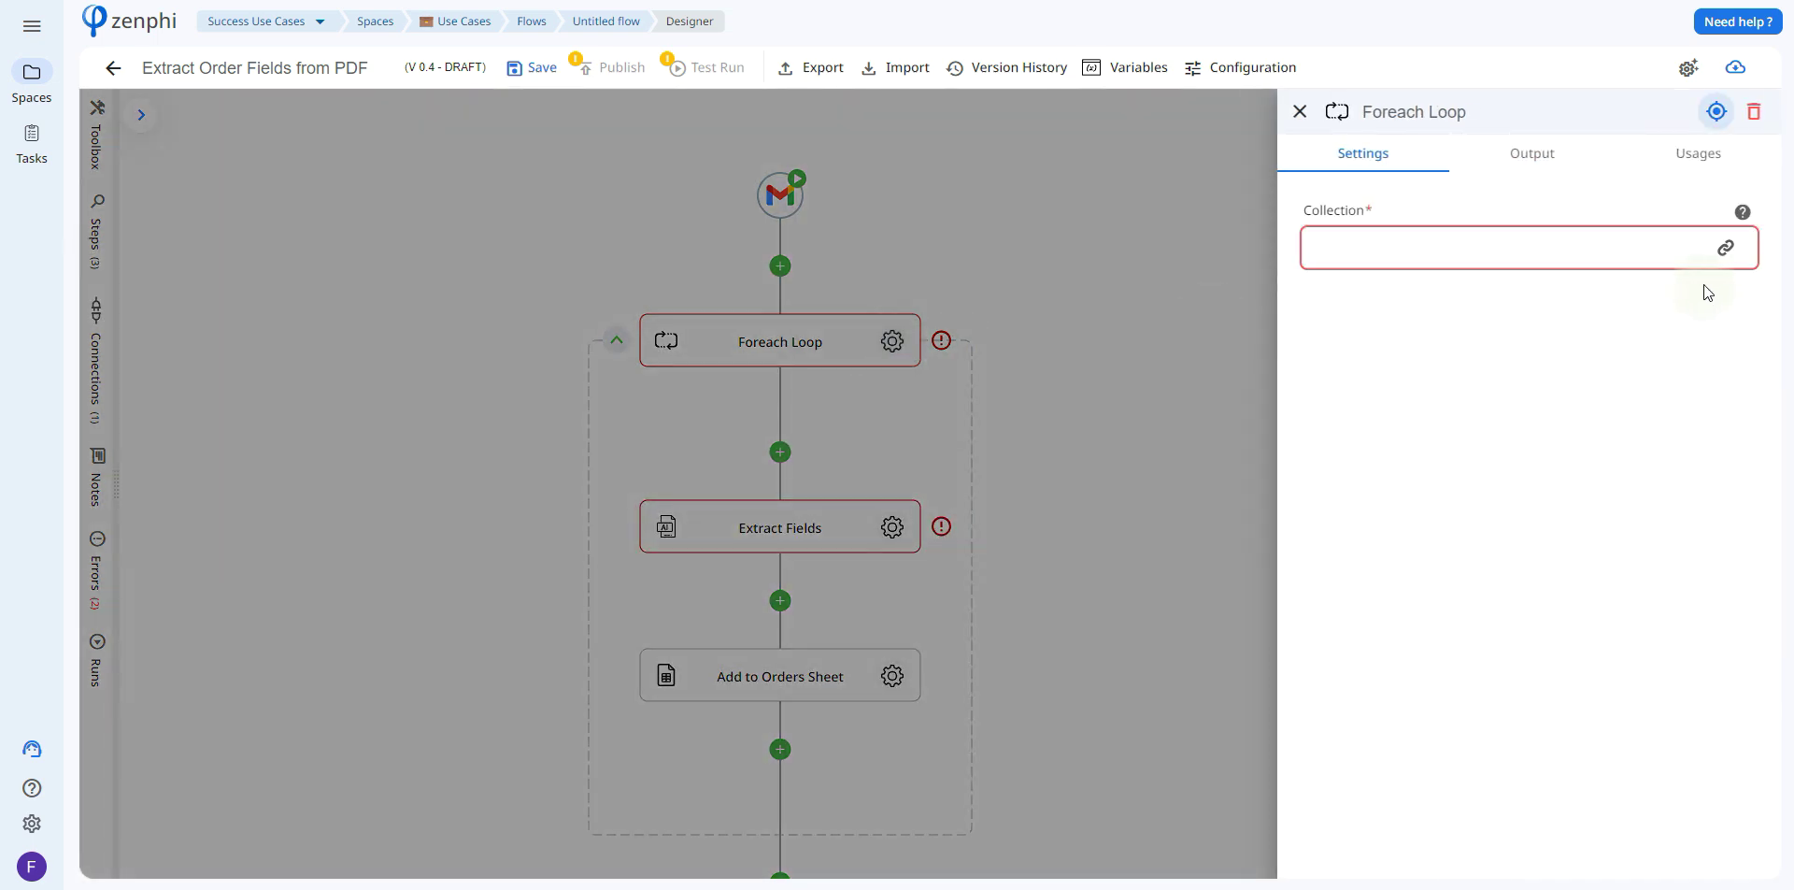
left_click(1725, 260)
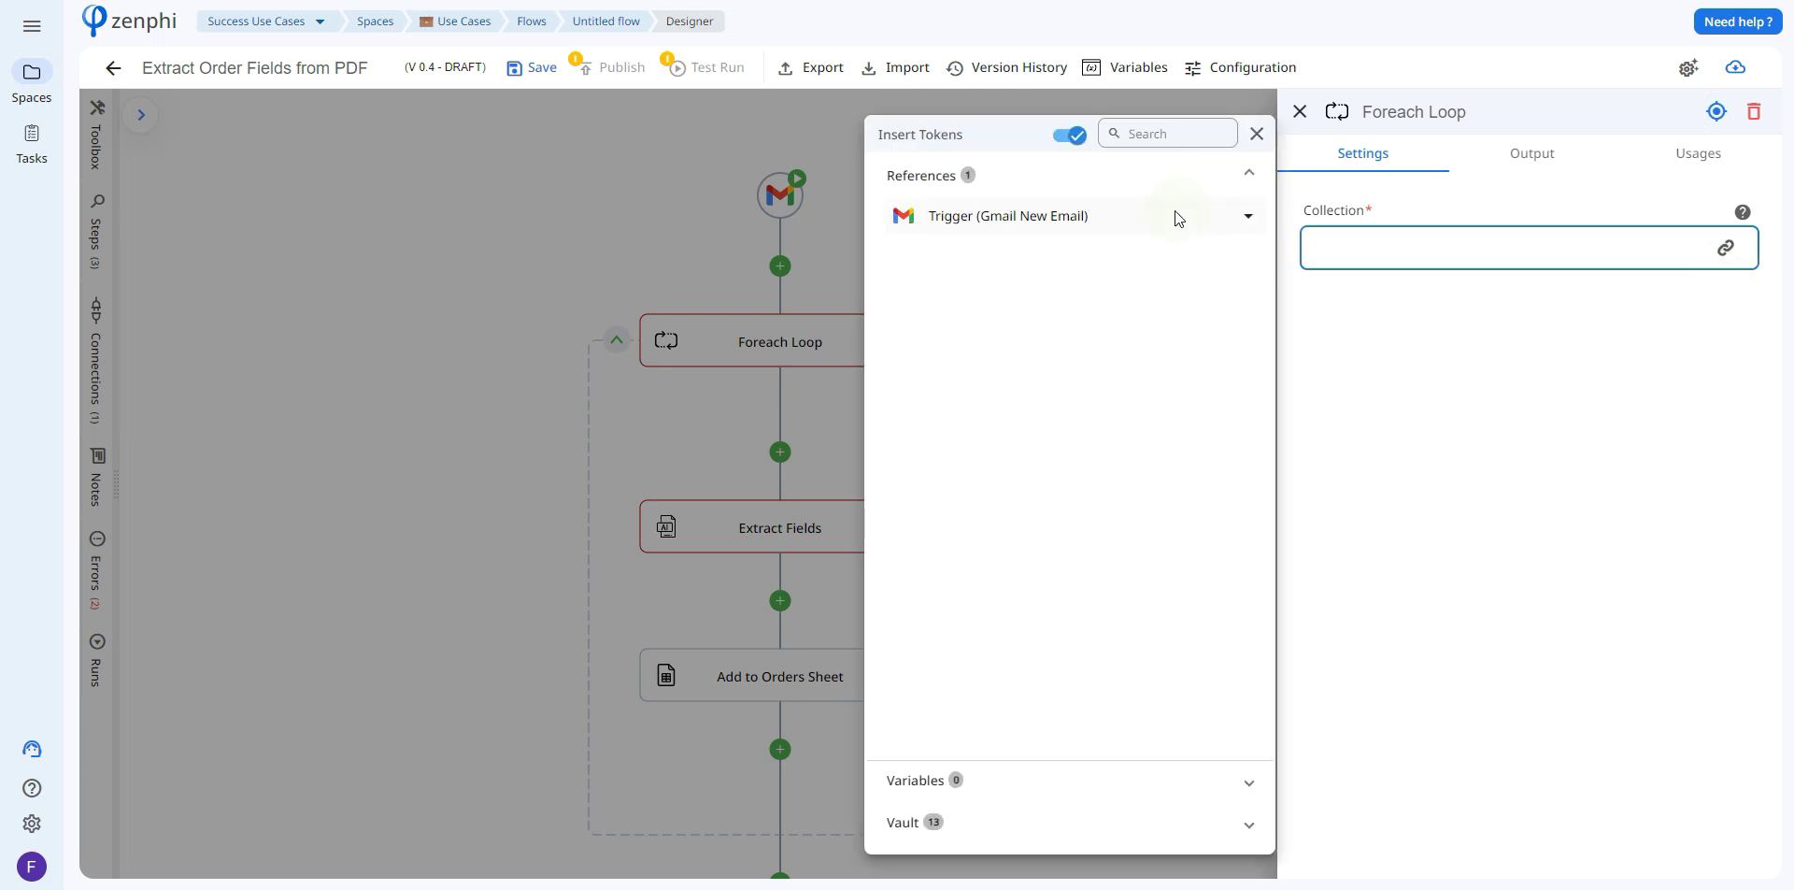
left_click(1175, 213)
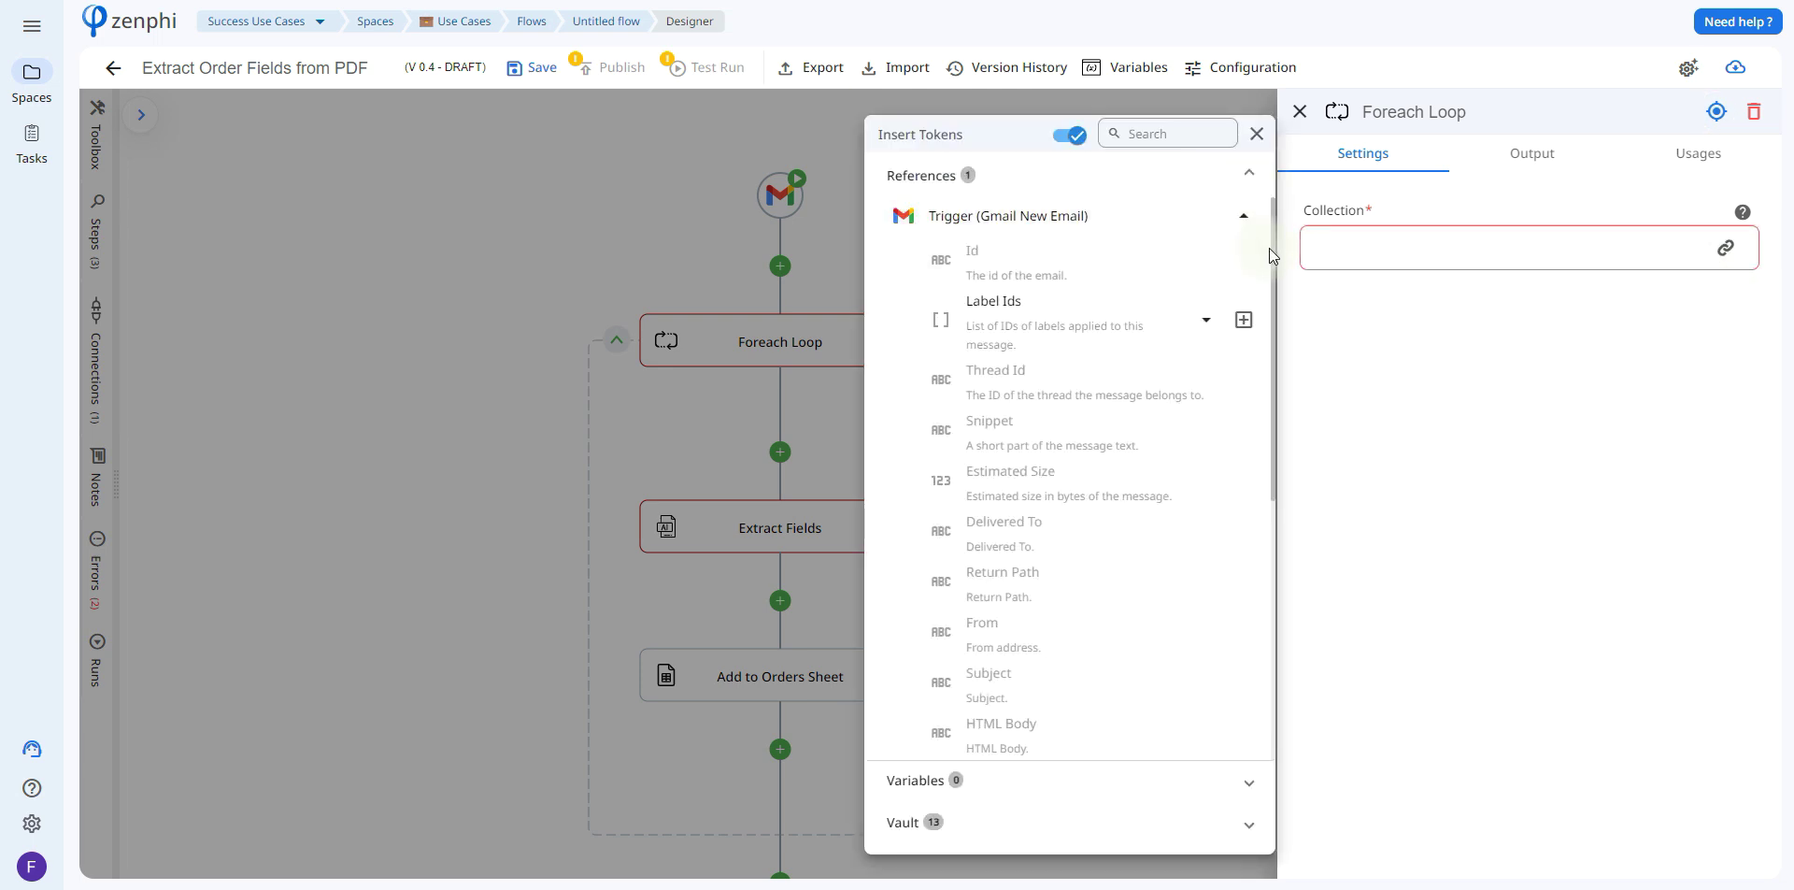
scroll(1258, 400, "down", 5)
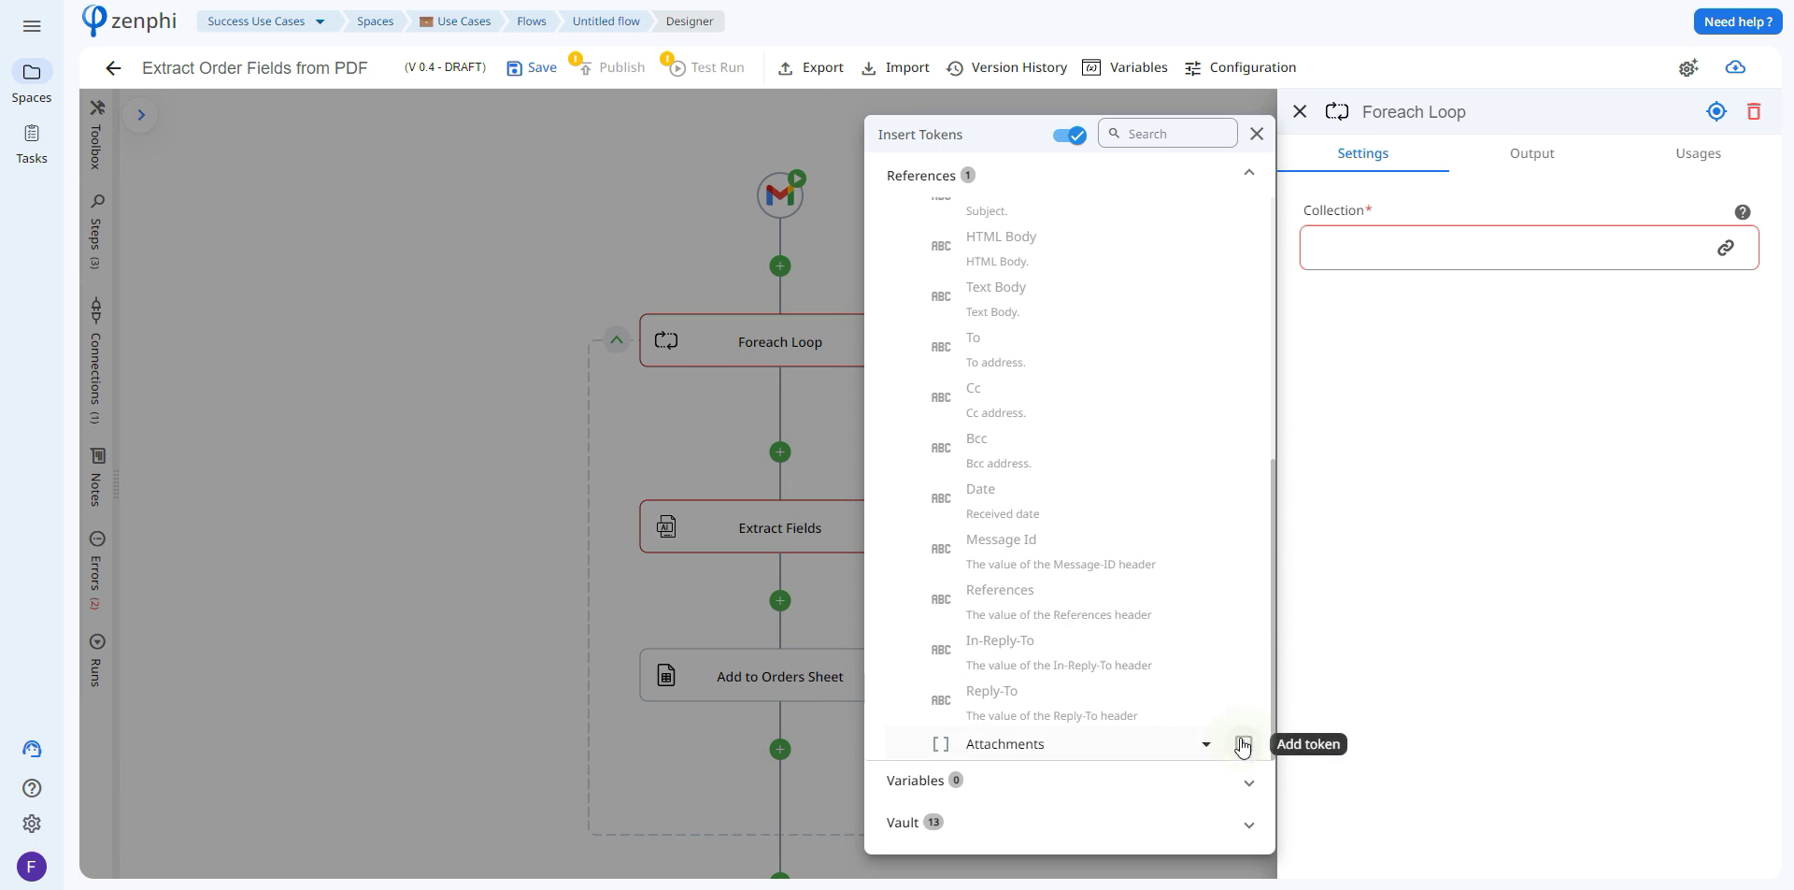
left_click(1243, 745)
left_click(1023, 256)
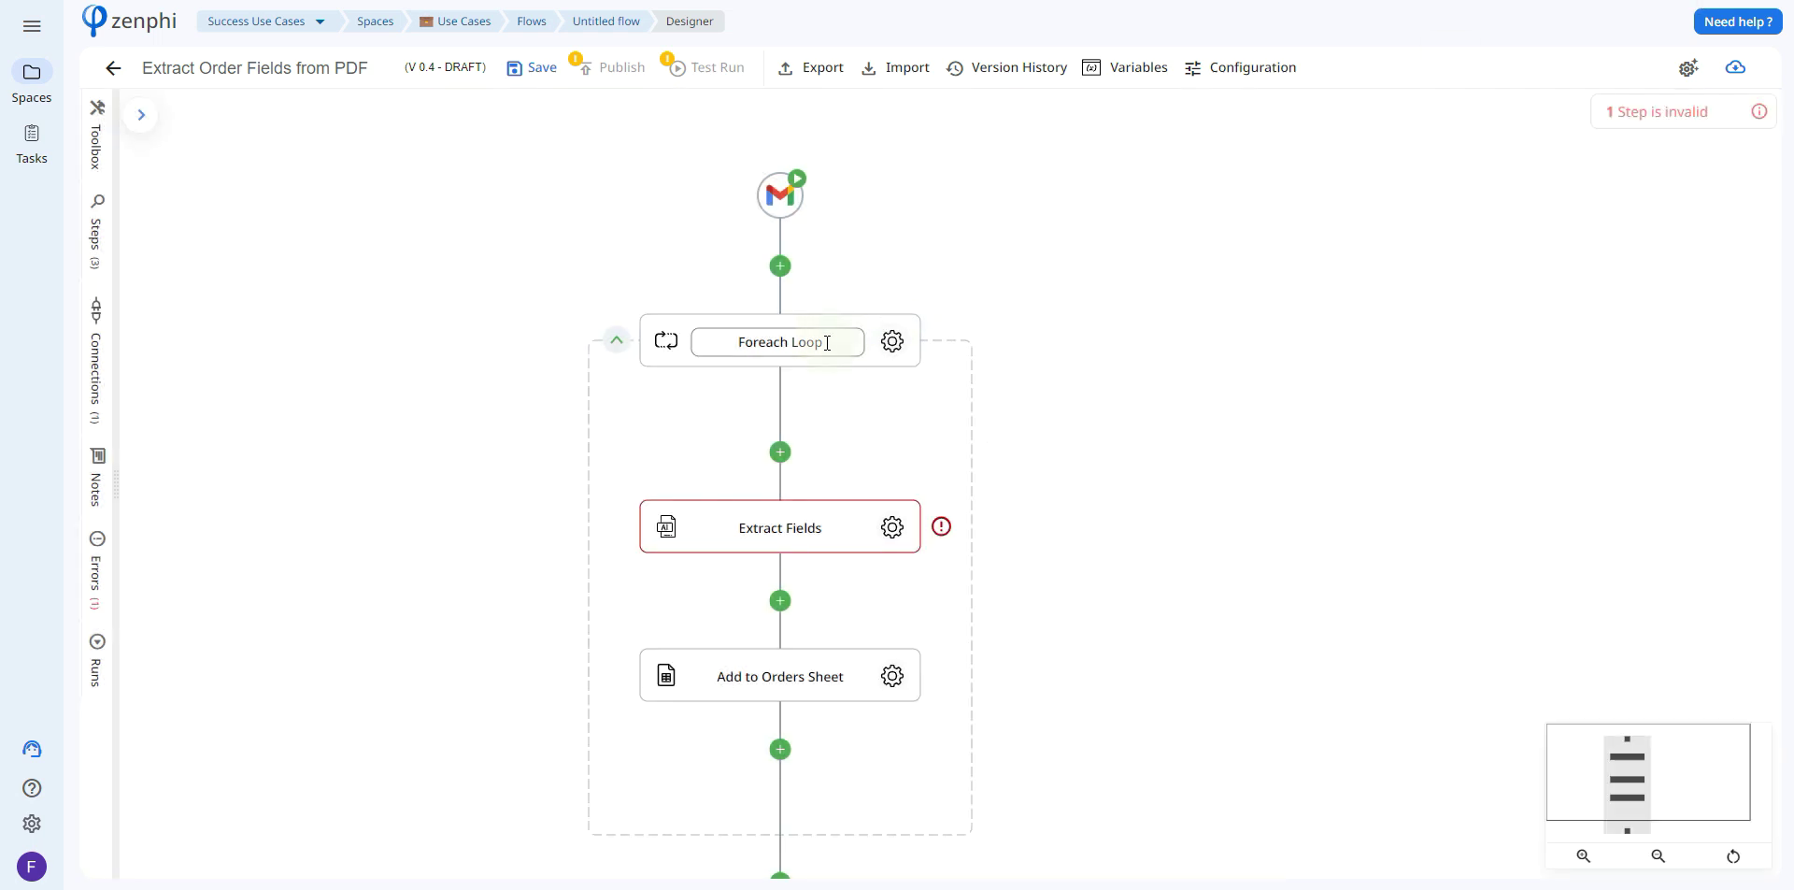
Rename the Foreach Loop step as Foreach Attachment
left_click(813, 349)
type("Foreach ")
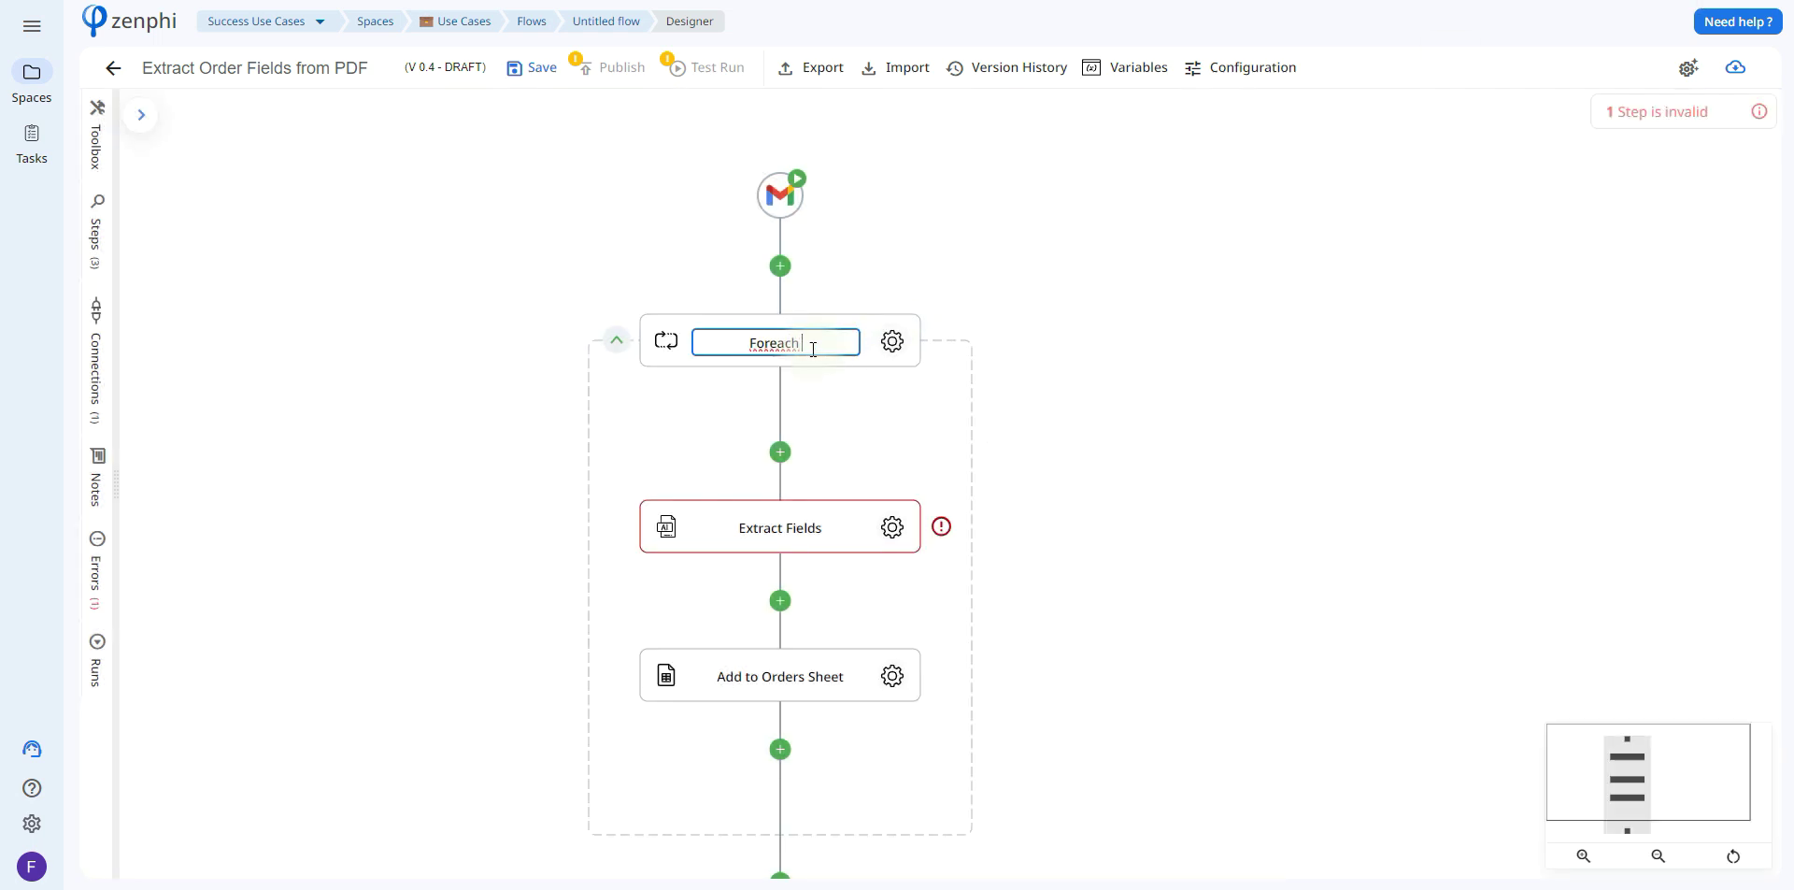
type("Attachment")
Replace the invalid document content token in the Extract Fields step with the loop's File Contents token
left_click(890, 527)
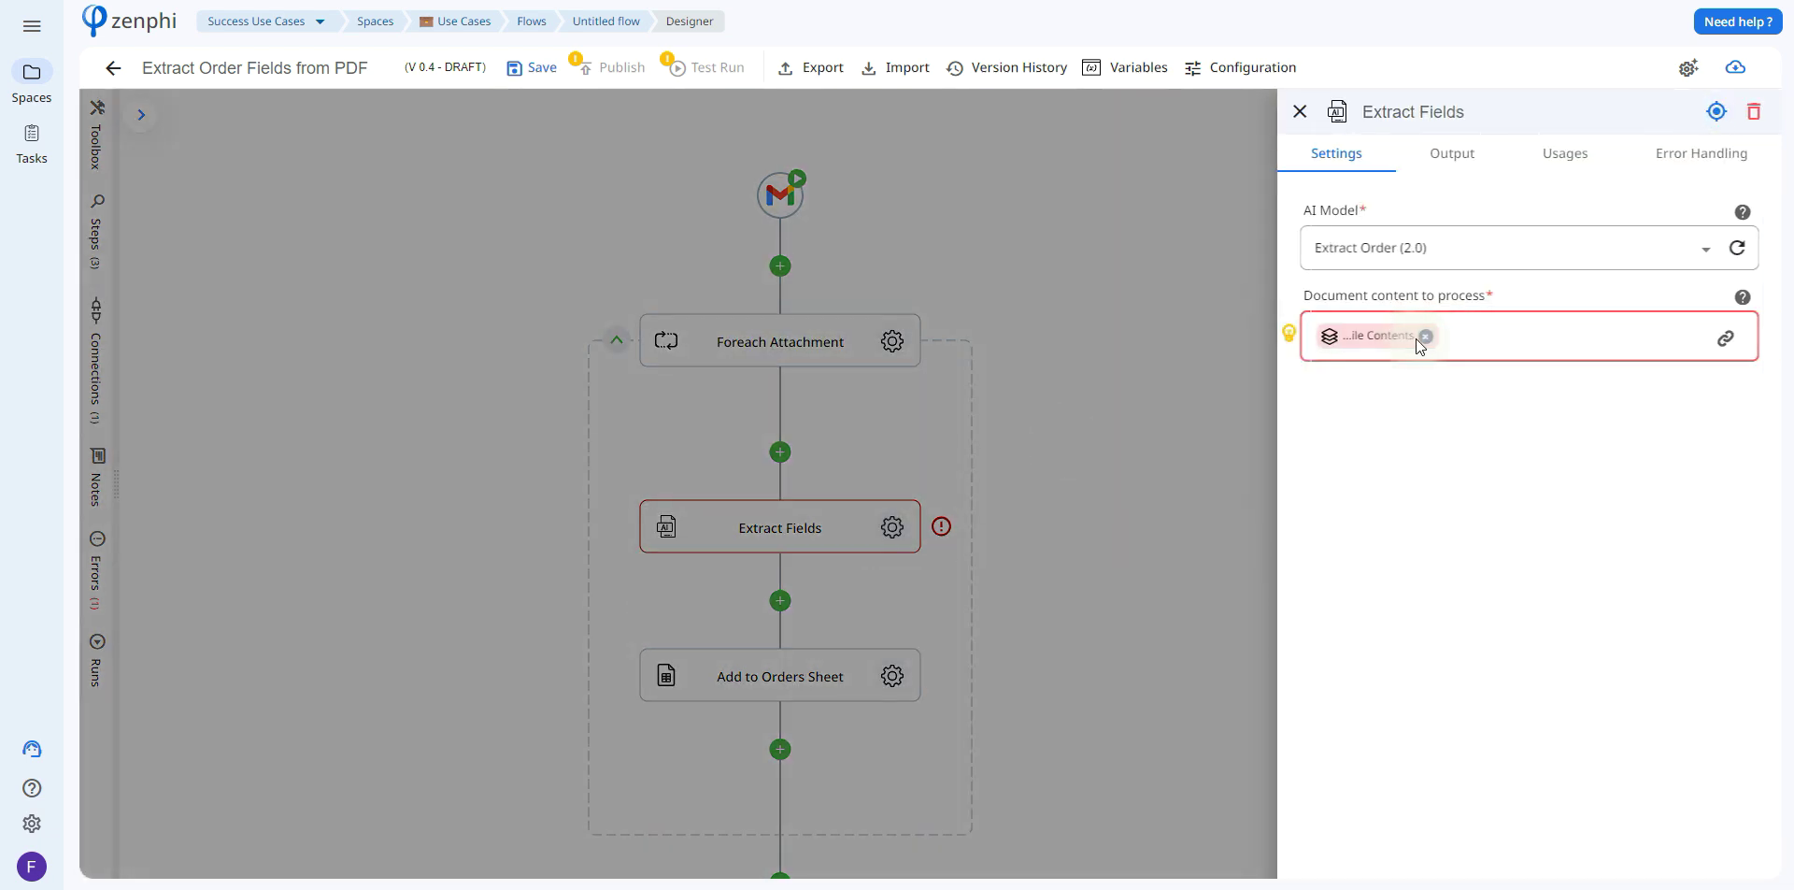
left_click(1426, 335)
left_click(1747, 340)
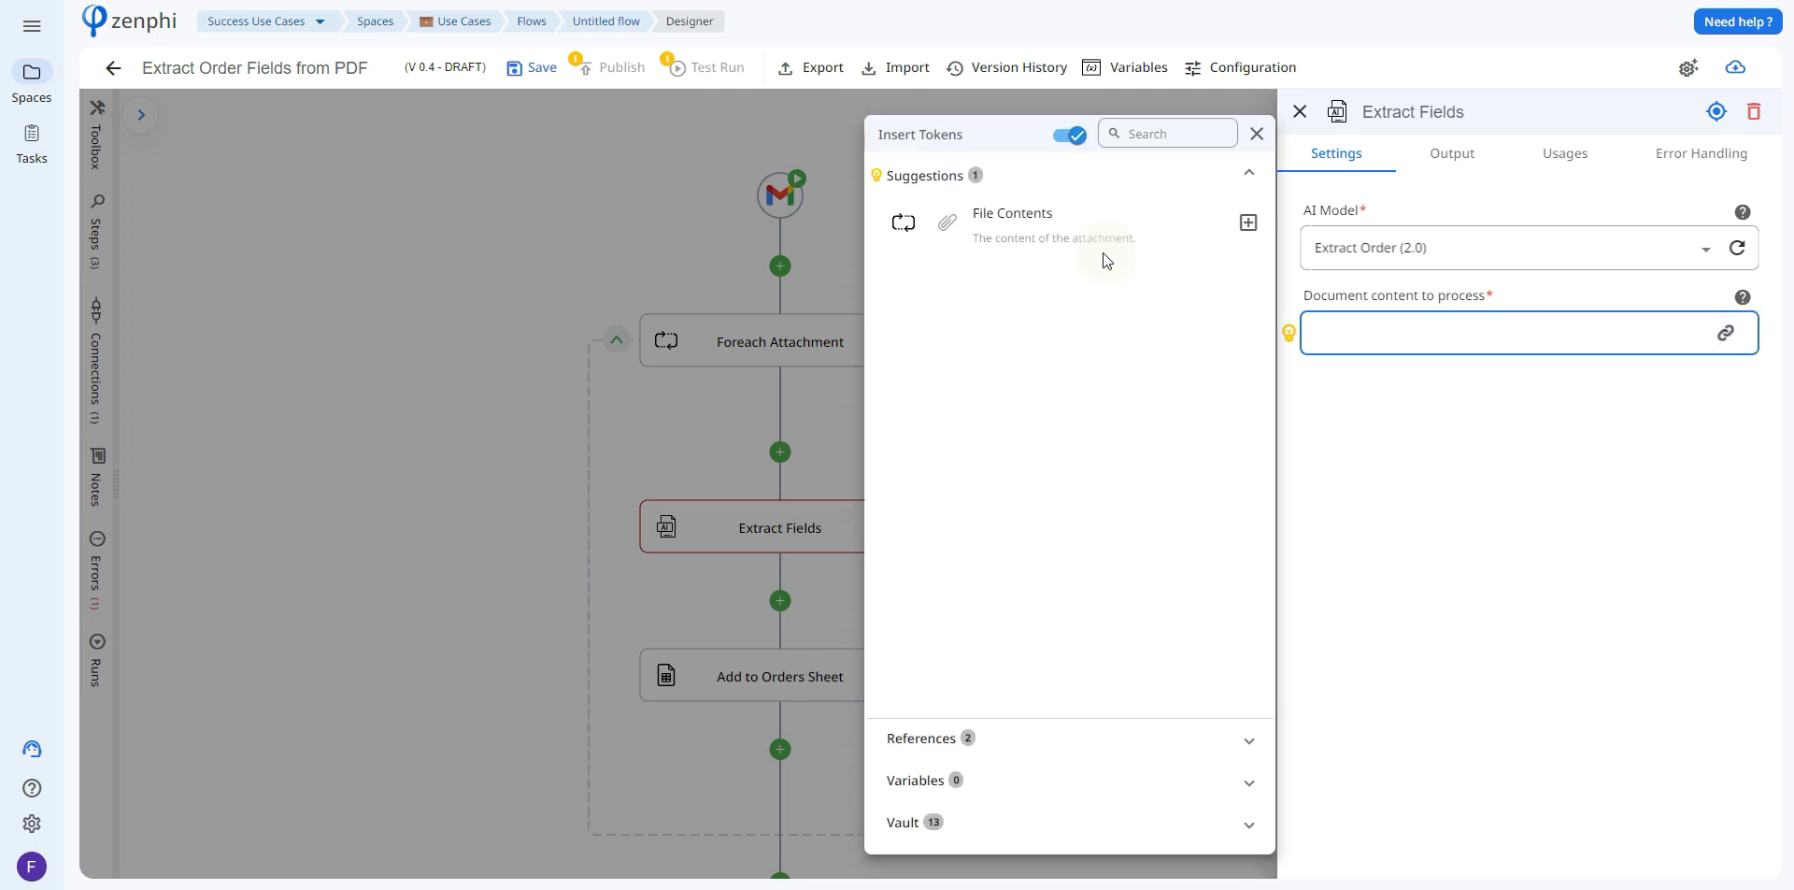
left_click(1249, 223)
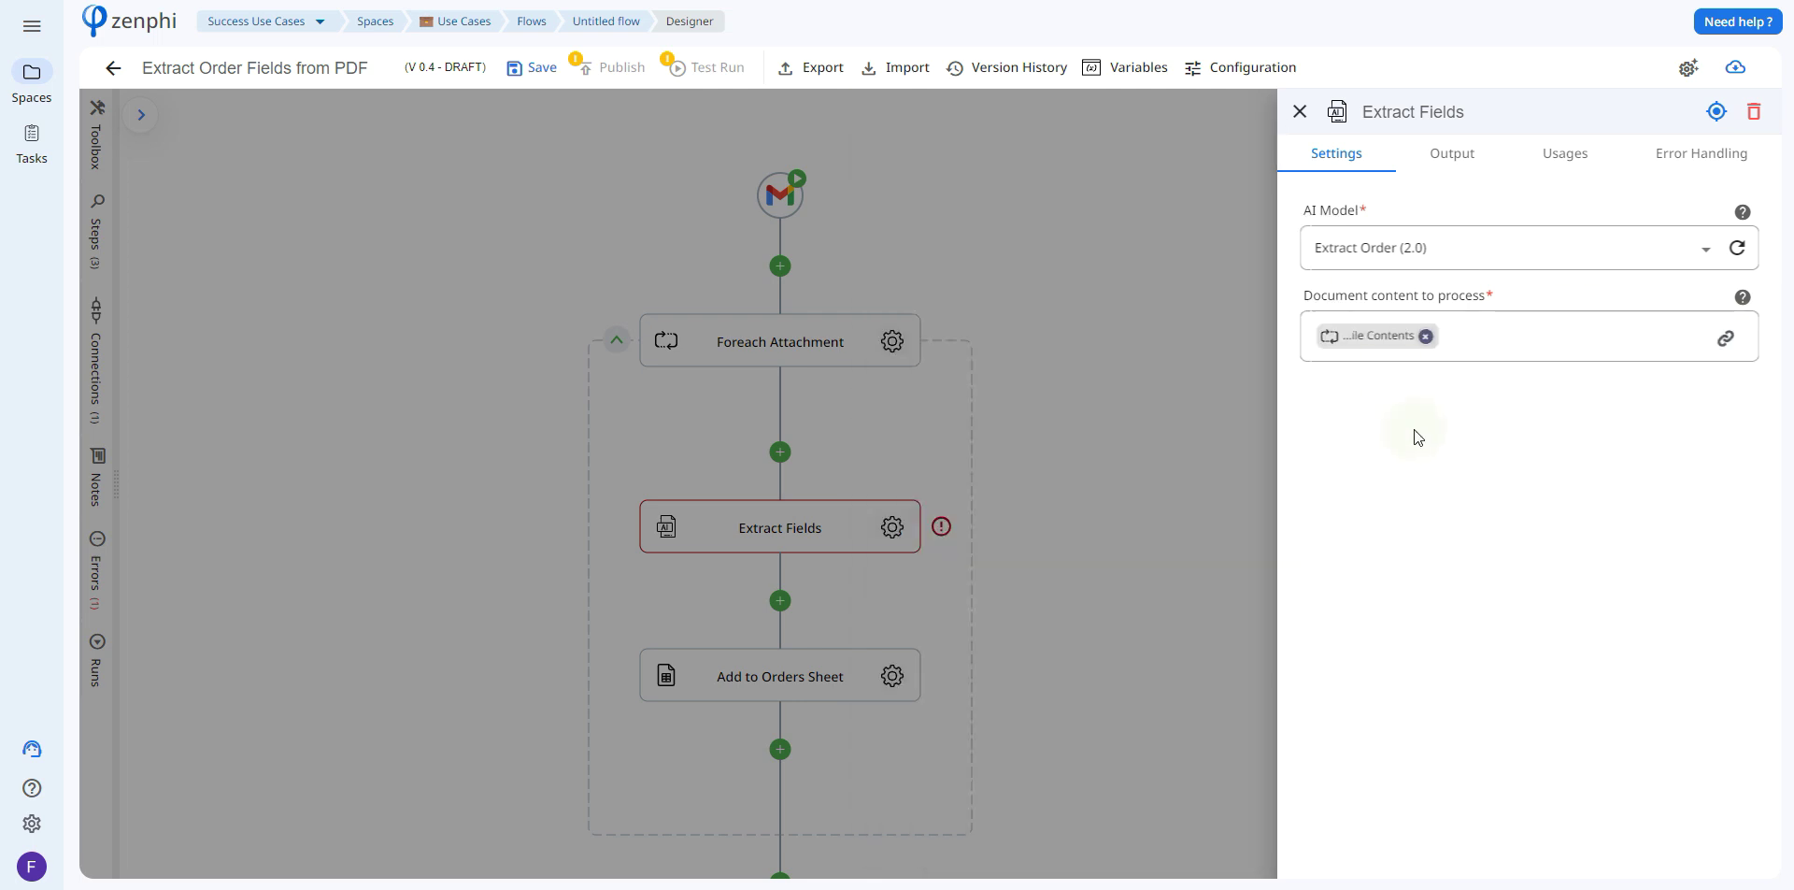
left_click(952, 322)
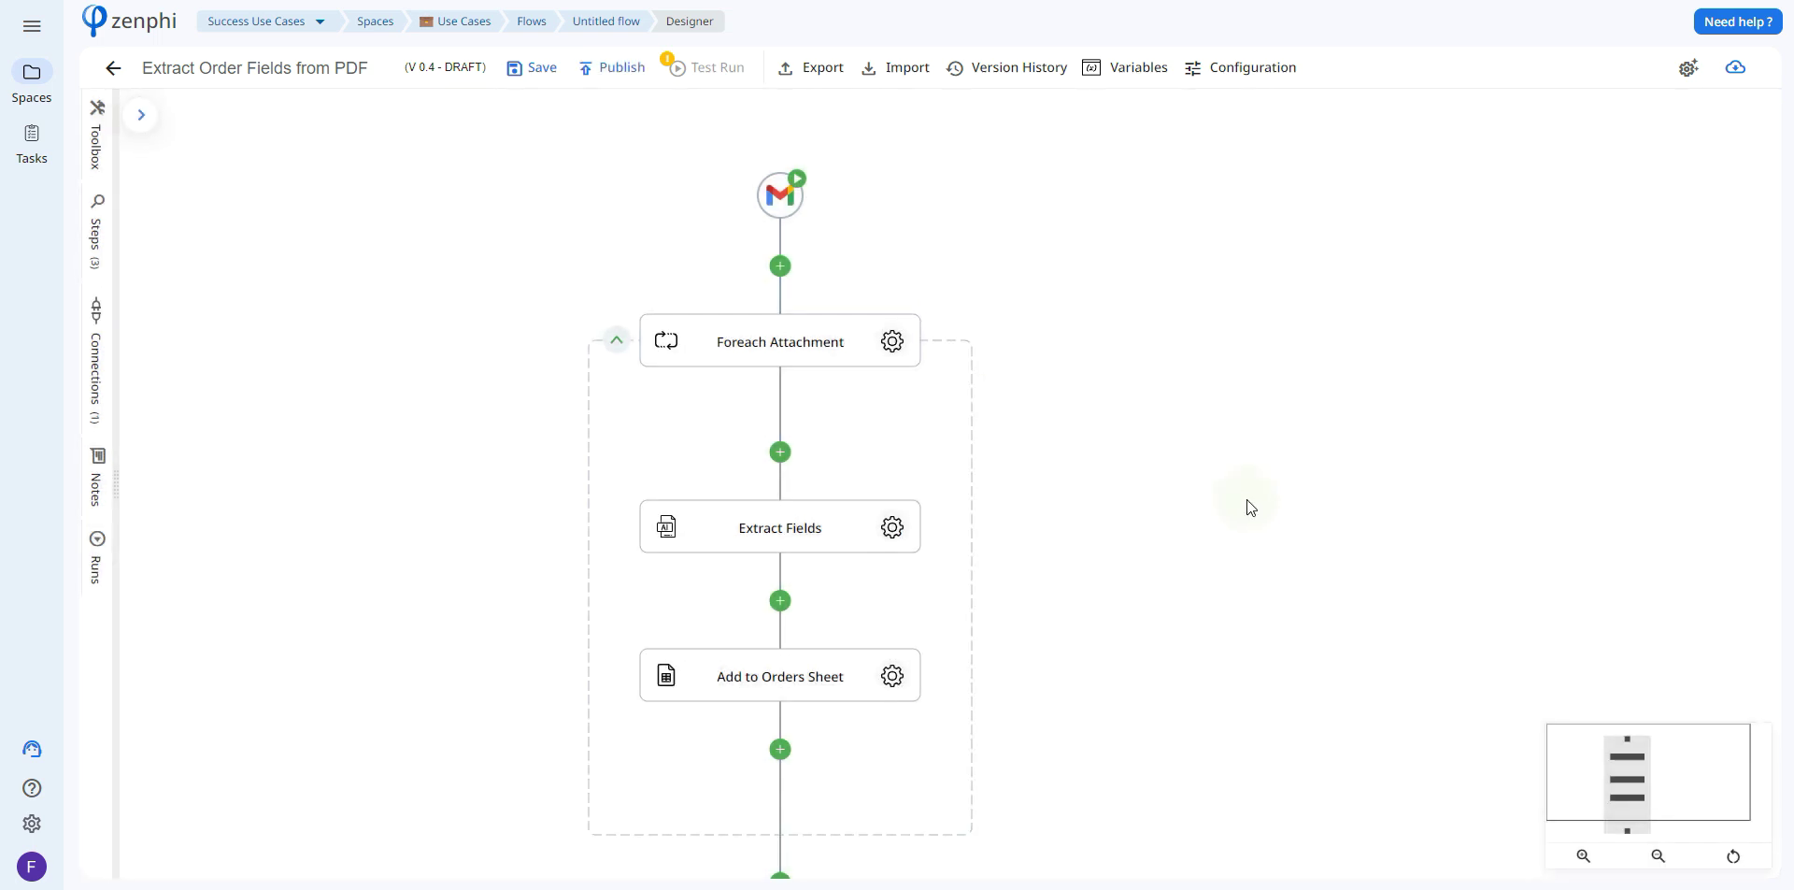